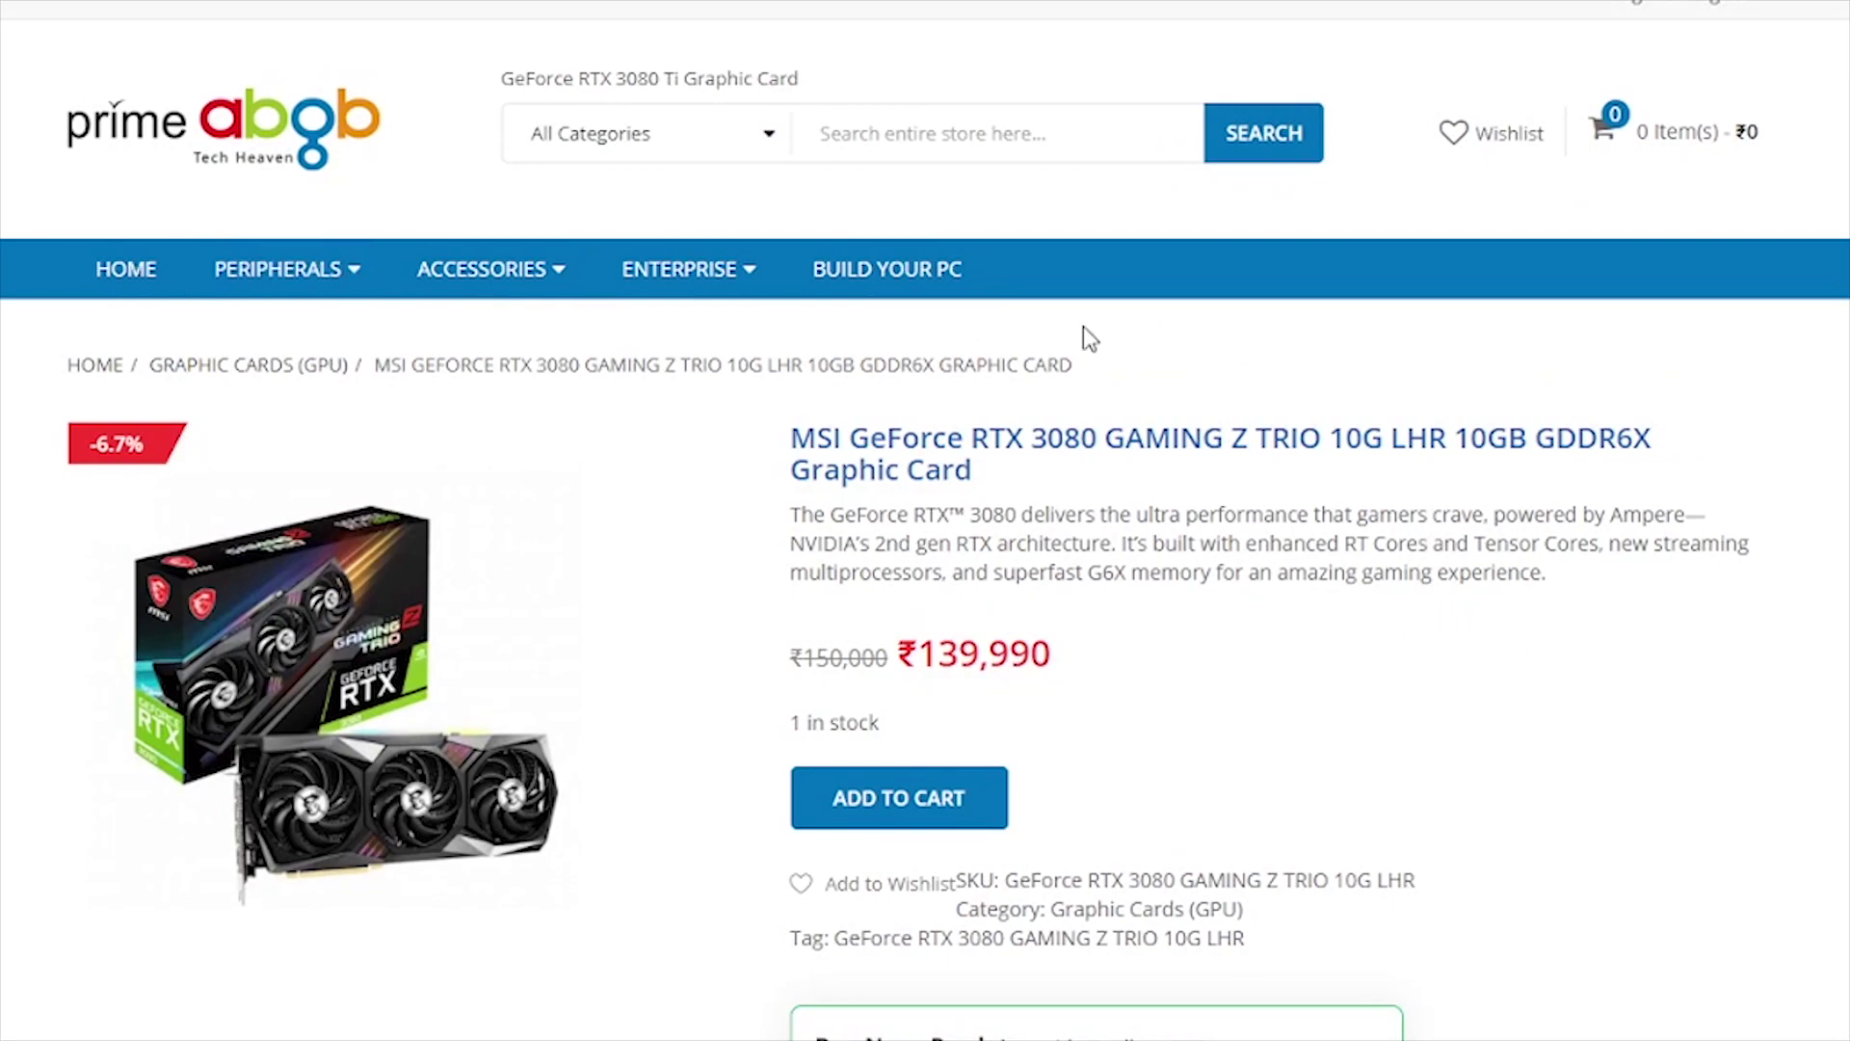
- Compare the ₹139,990 GPU price on Prime ABGB with the mining cost notes
scroll(1644, 549, "down", 3)
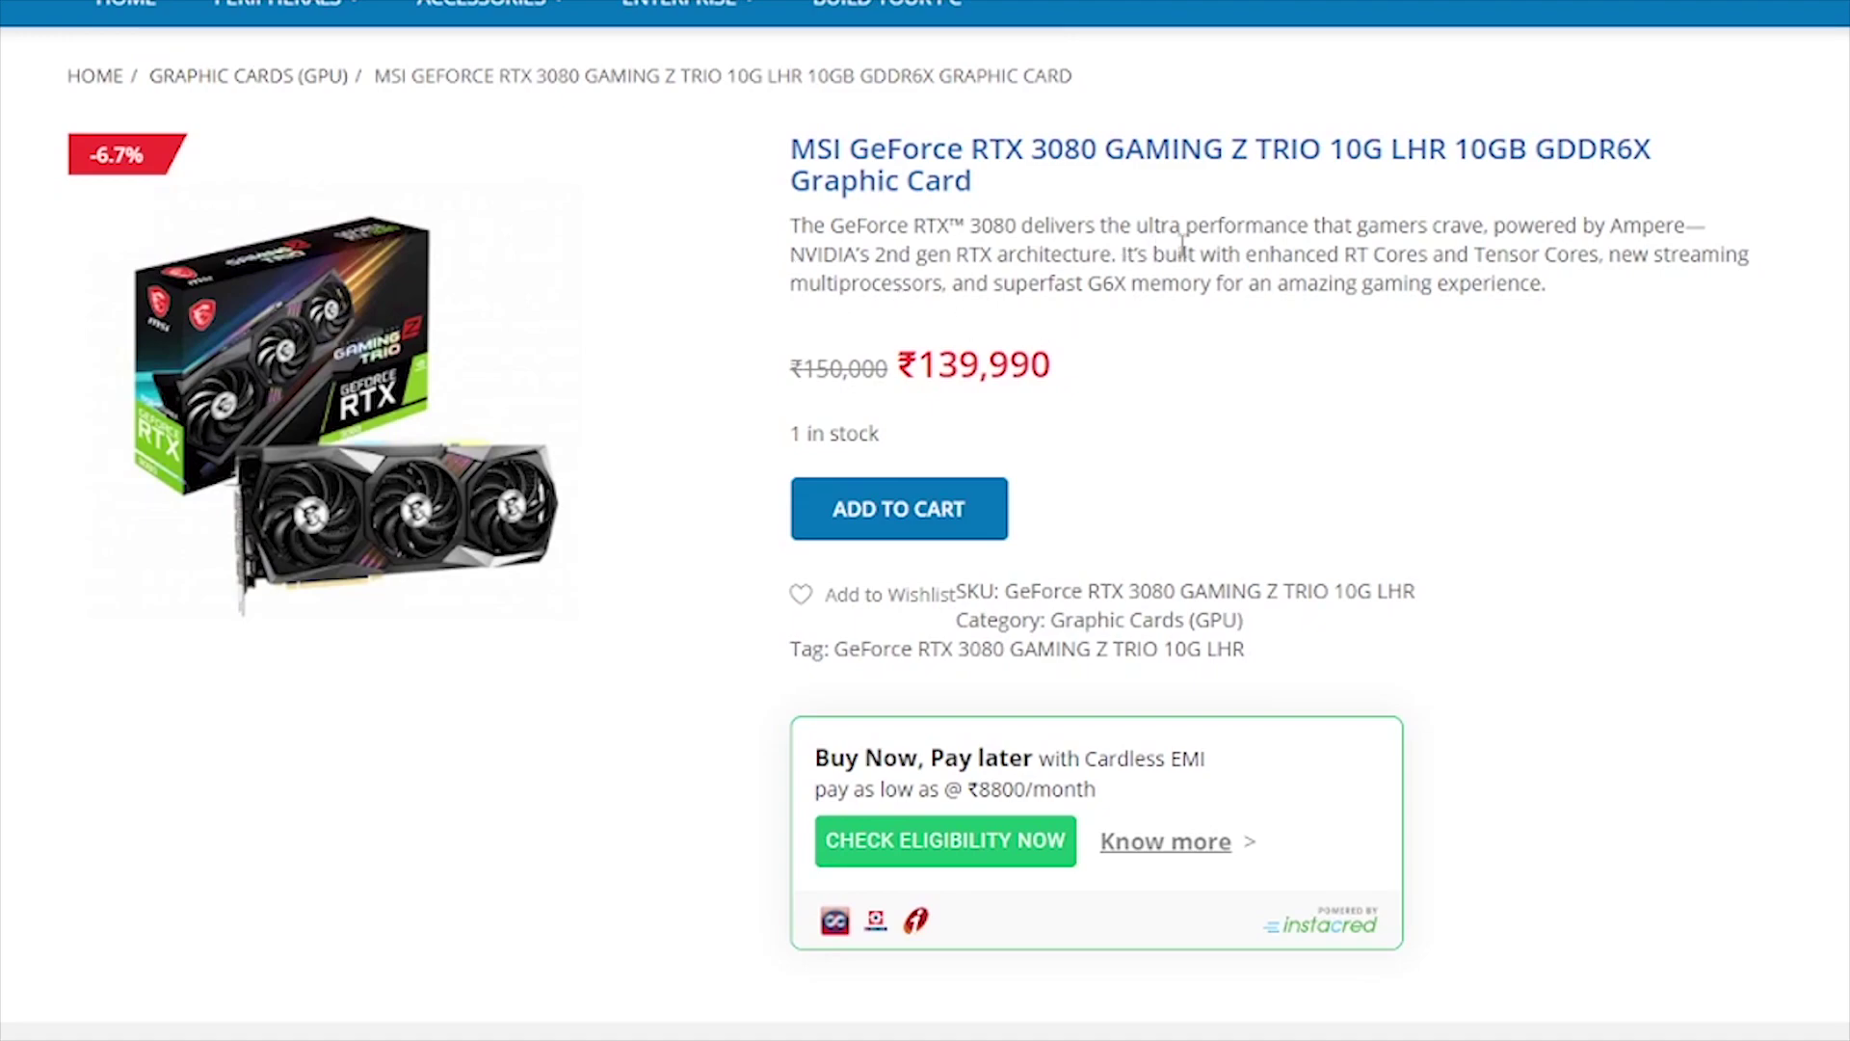
key("alt+Tab")
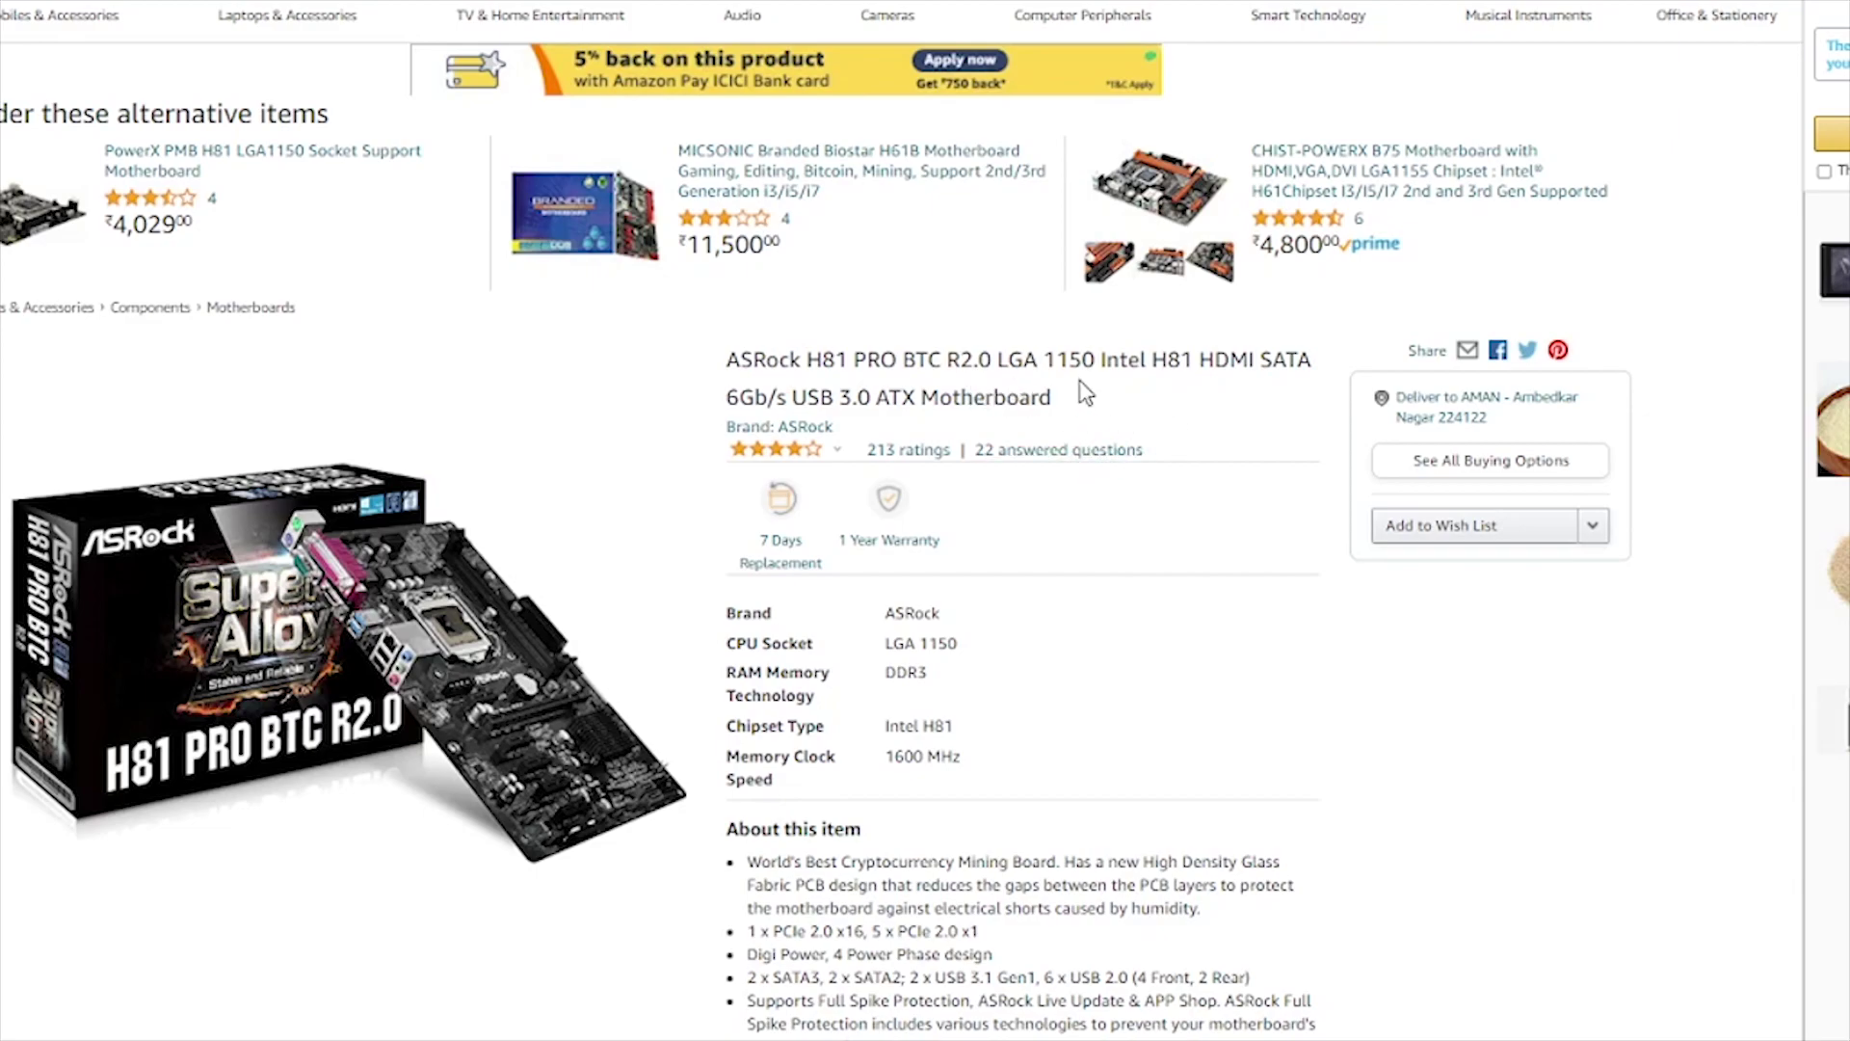
- Check the motherboard's 170 USD price and the Core i3-4130 CPU price against the notes
scroll(1432, 860, "down", 3)
scroll(1464, 874, "up", 3)
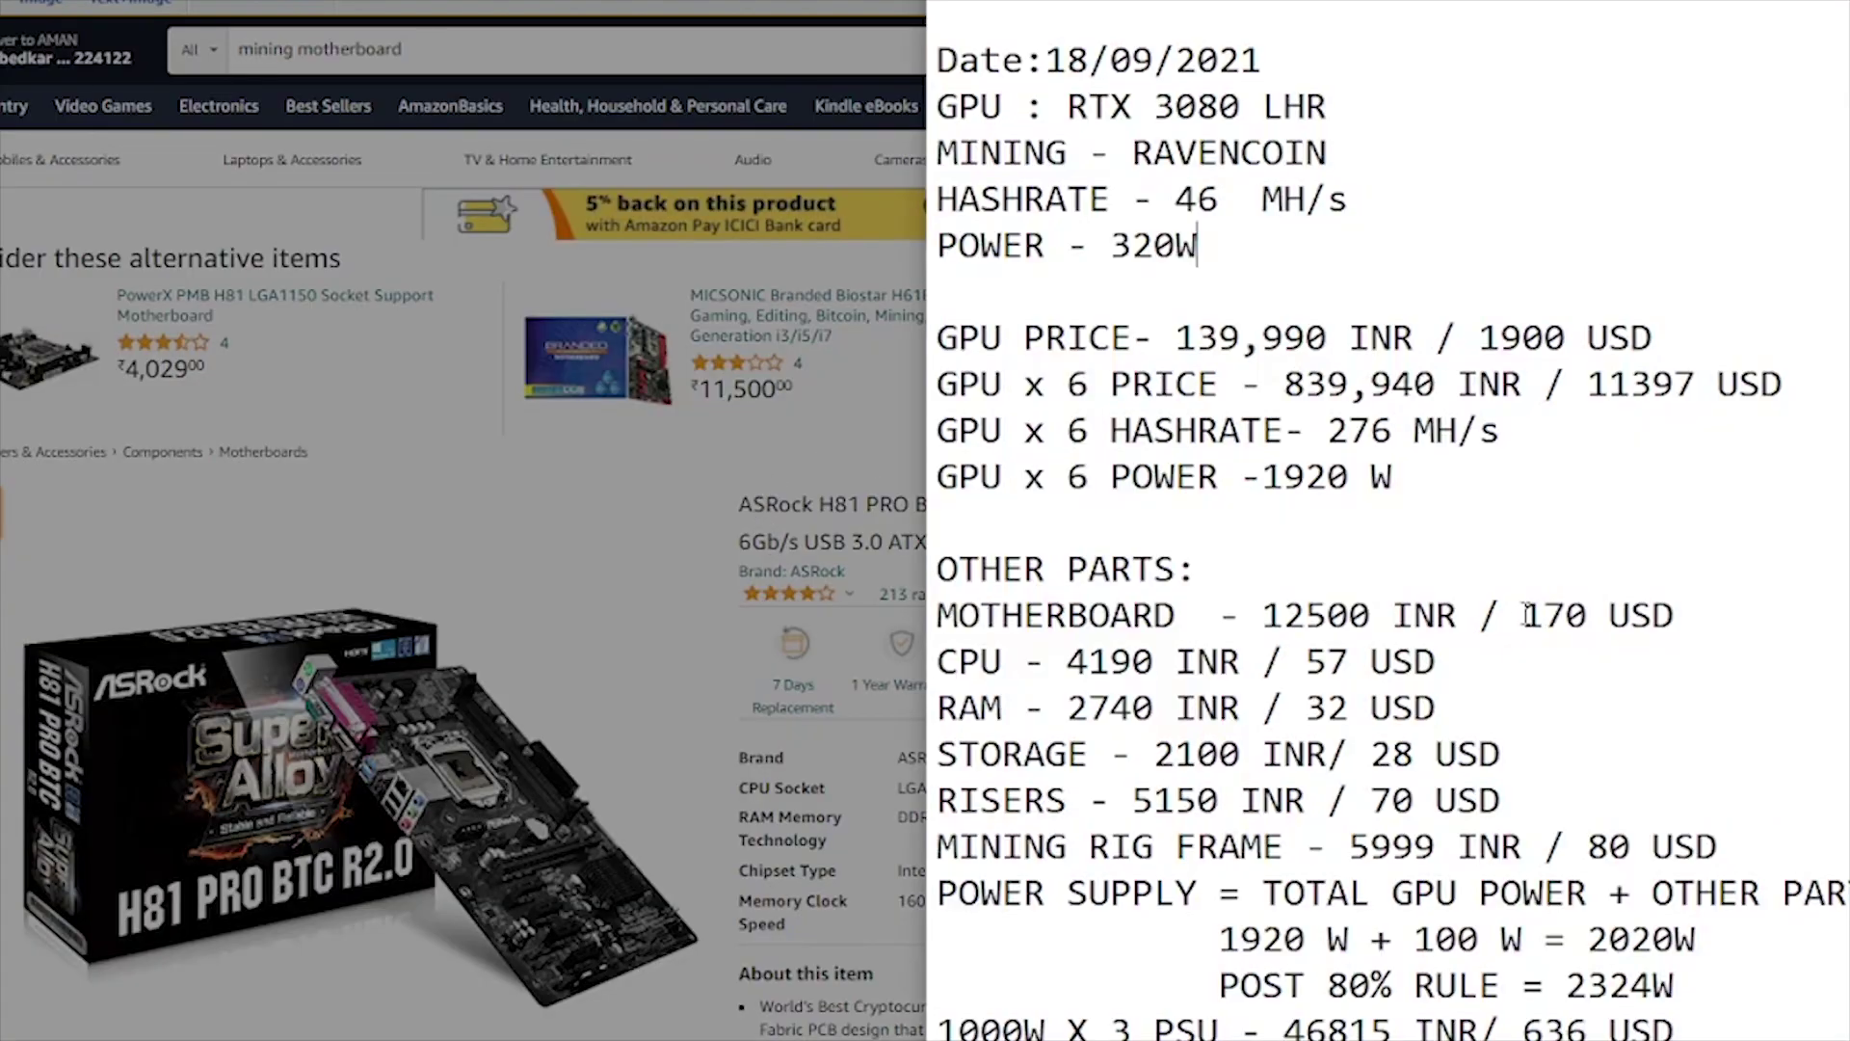
left_click_drag(1523, 617, 1698, 616)
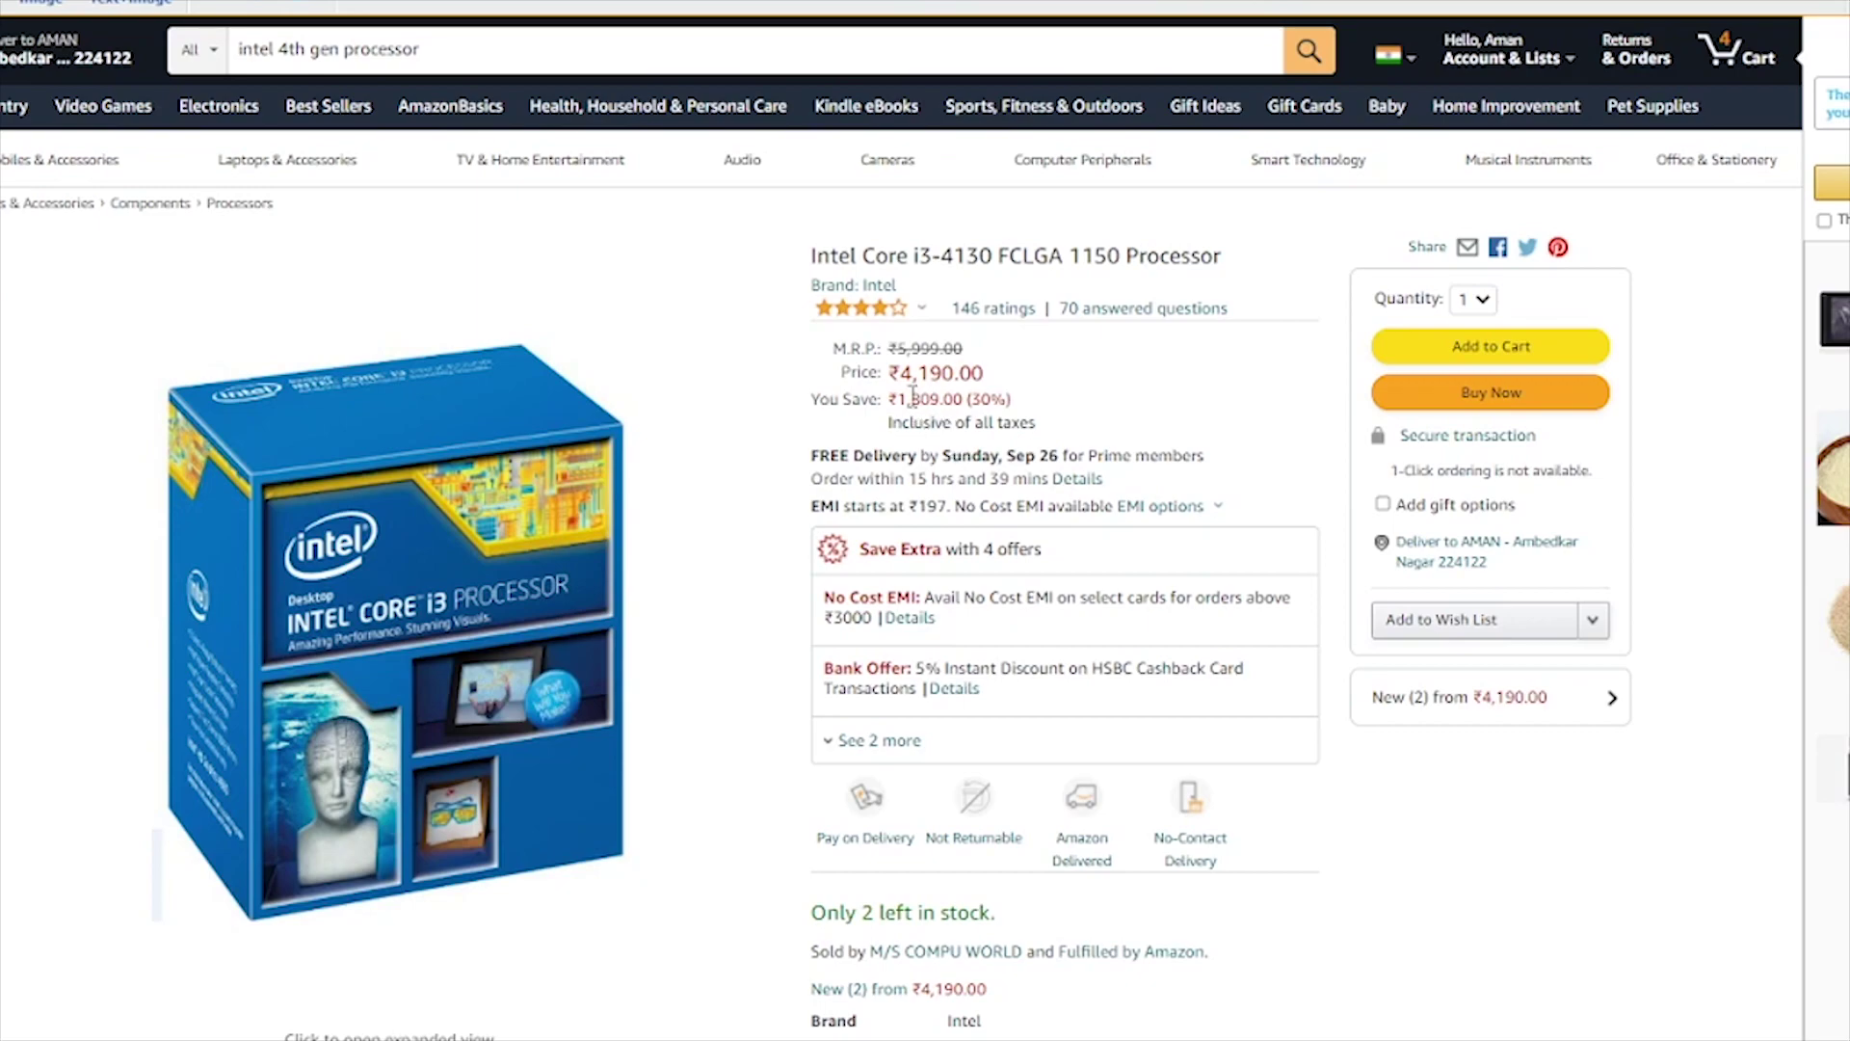
key("alt+Tab")
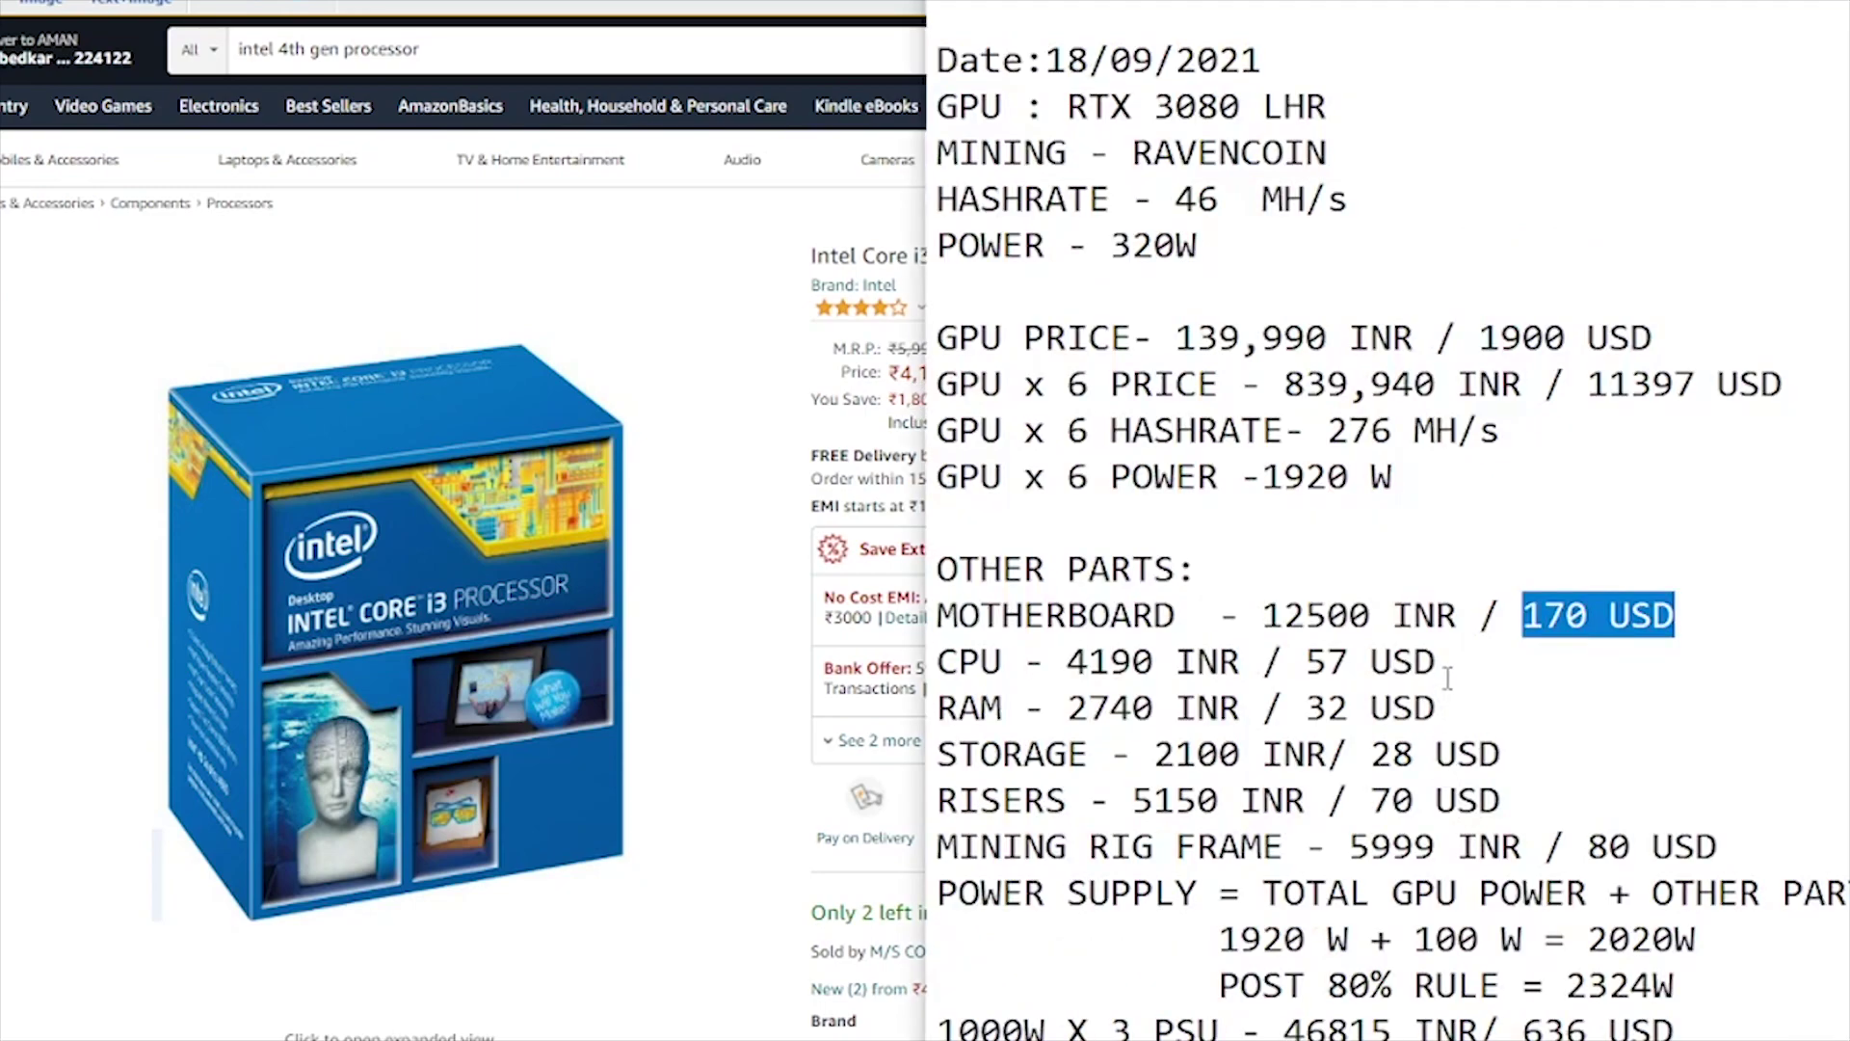
left_click(1435, 661)
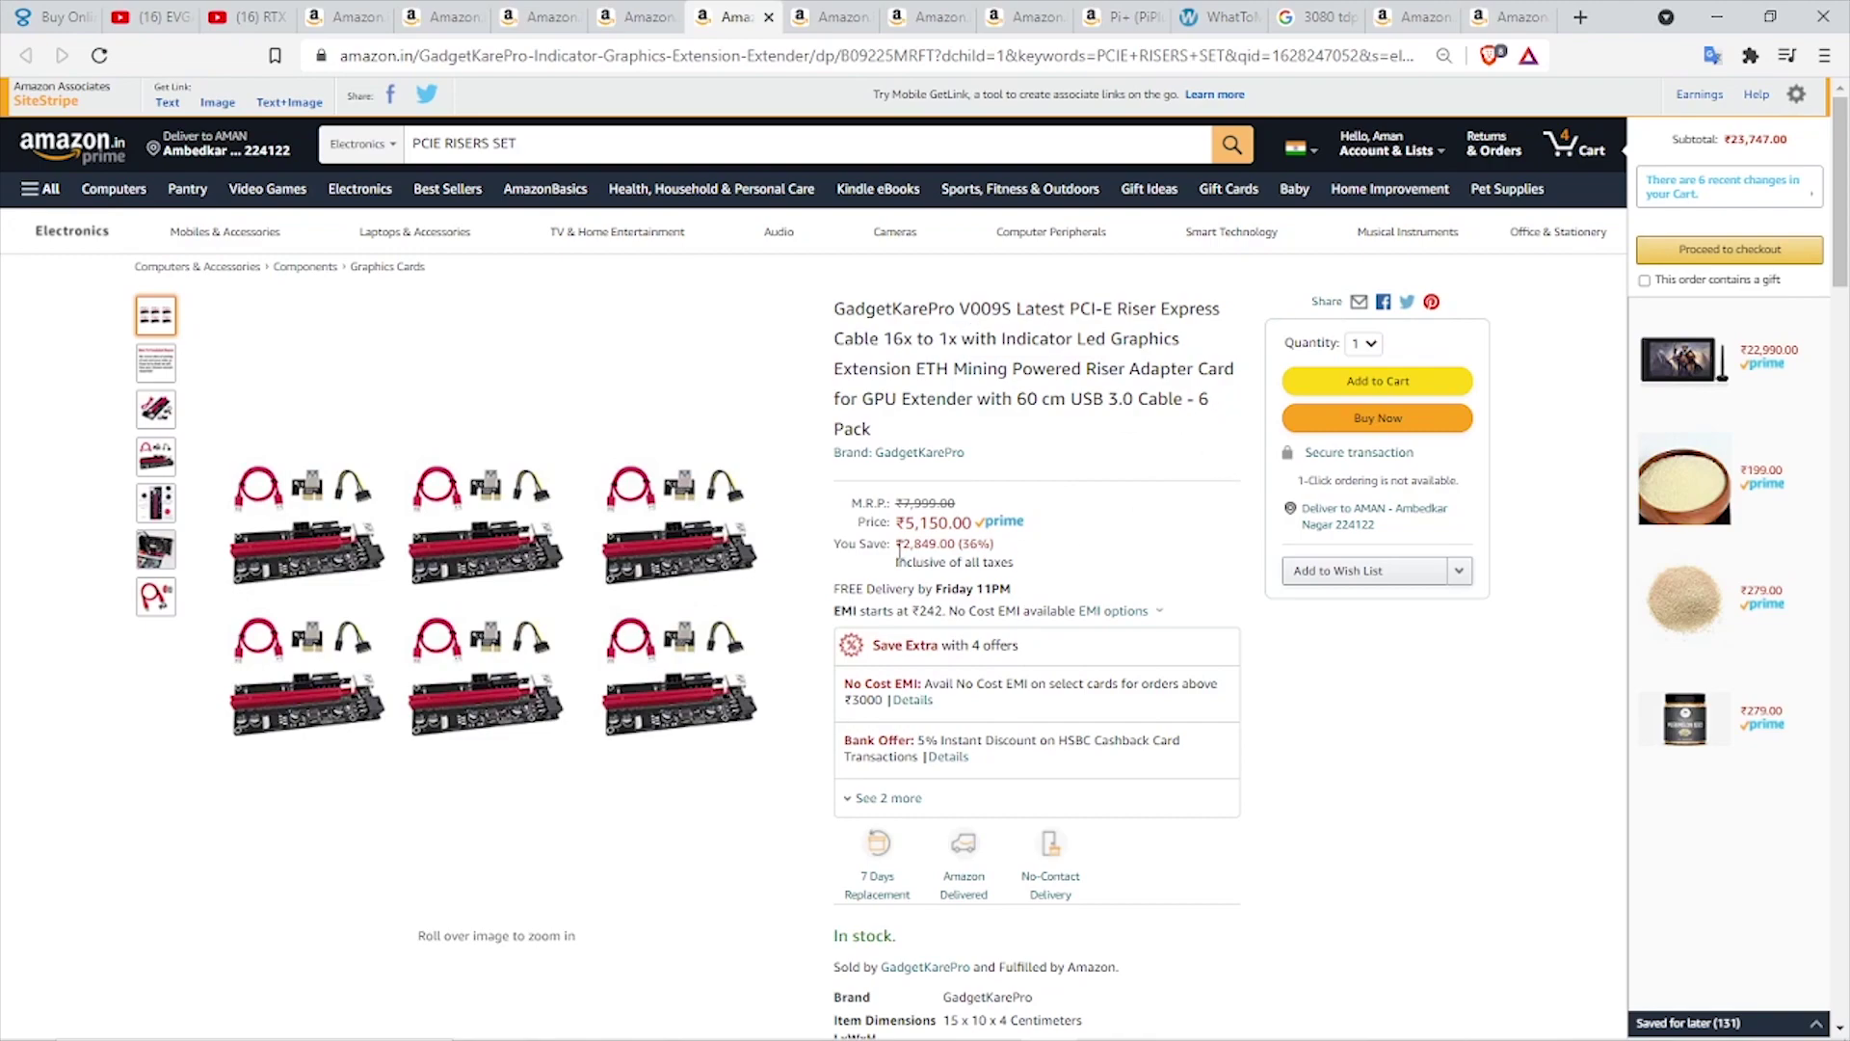
- Check the risers' 70 USD price, the rig frame price, and the 2020W and 2324W power figures
key("alt+Tab")
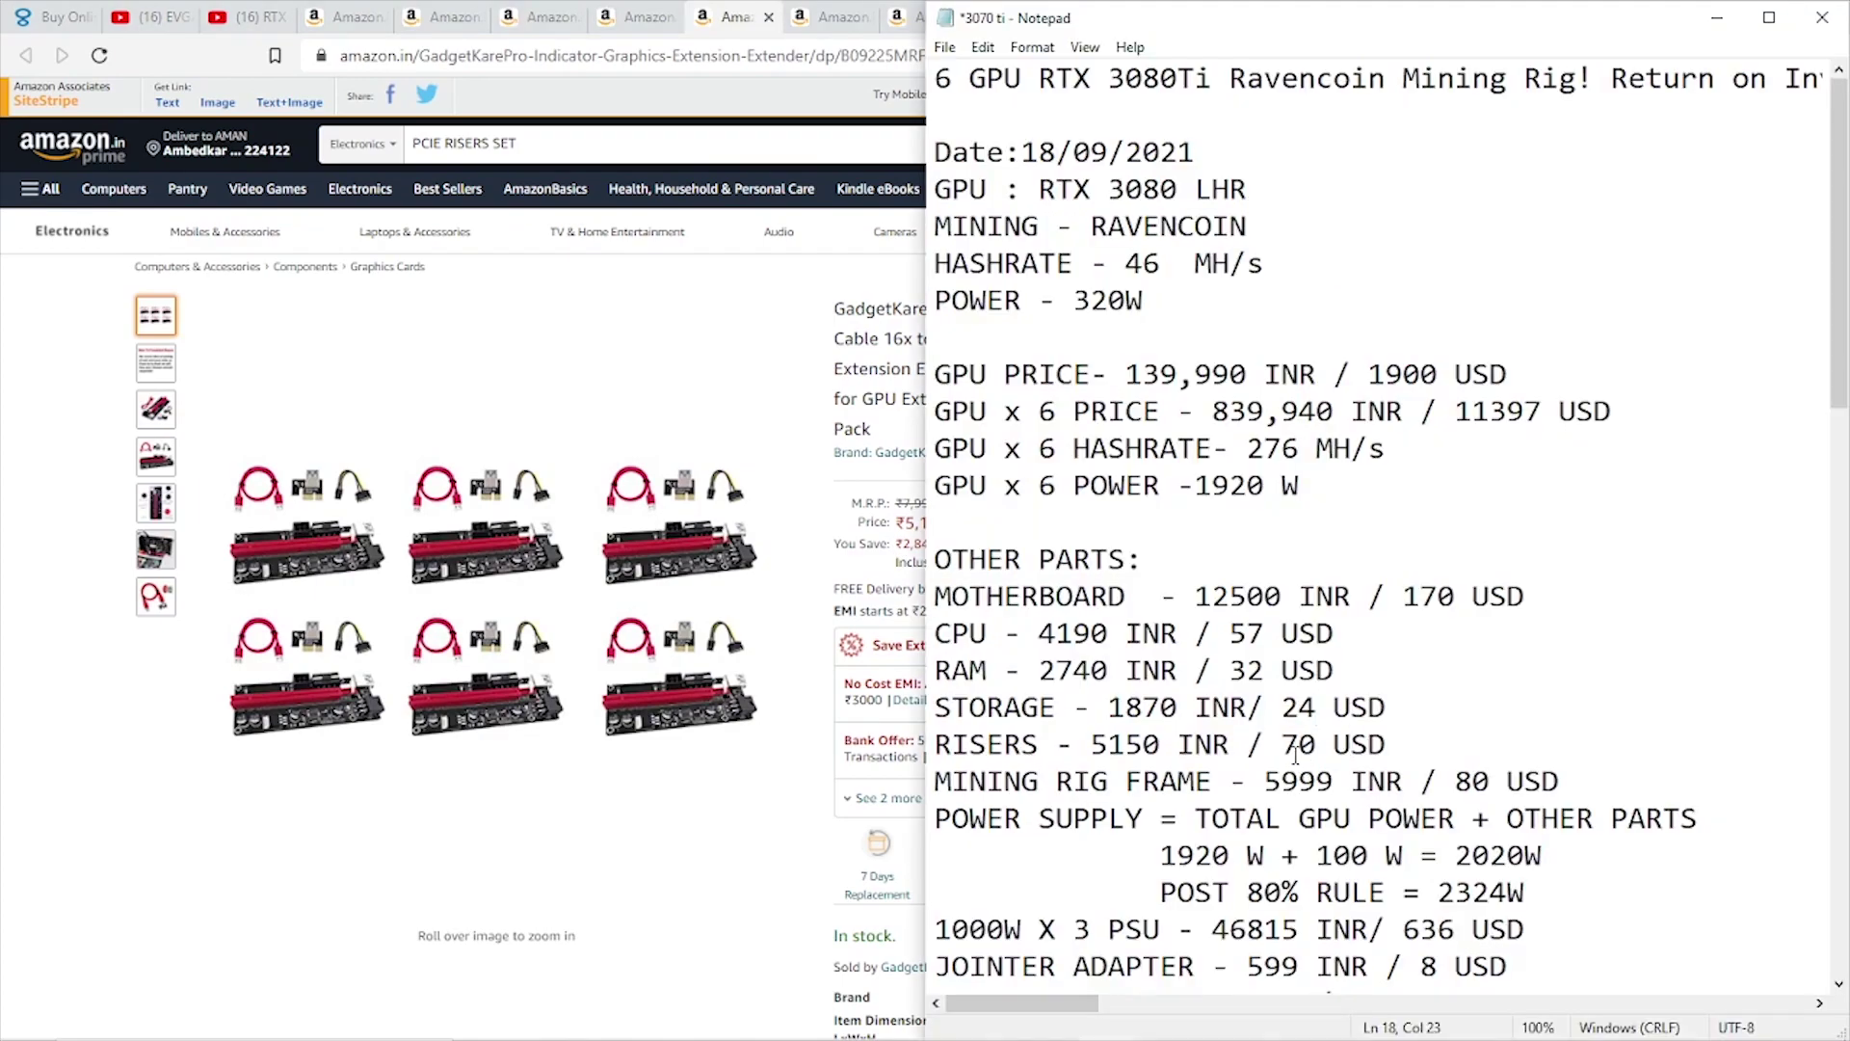
left_click_drag(1282, 742, 1408, 740)
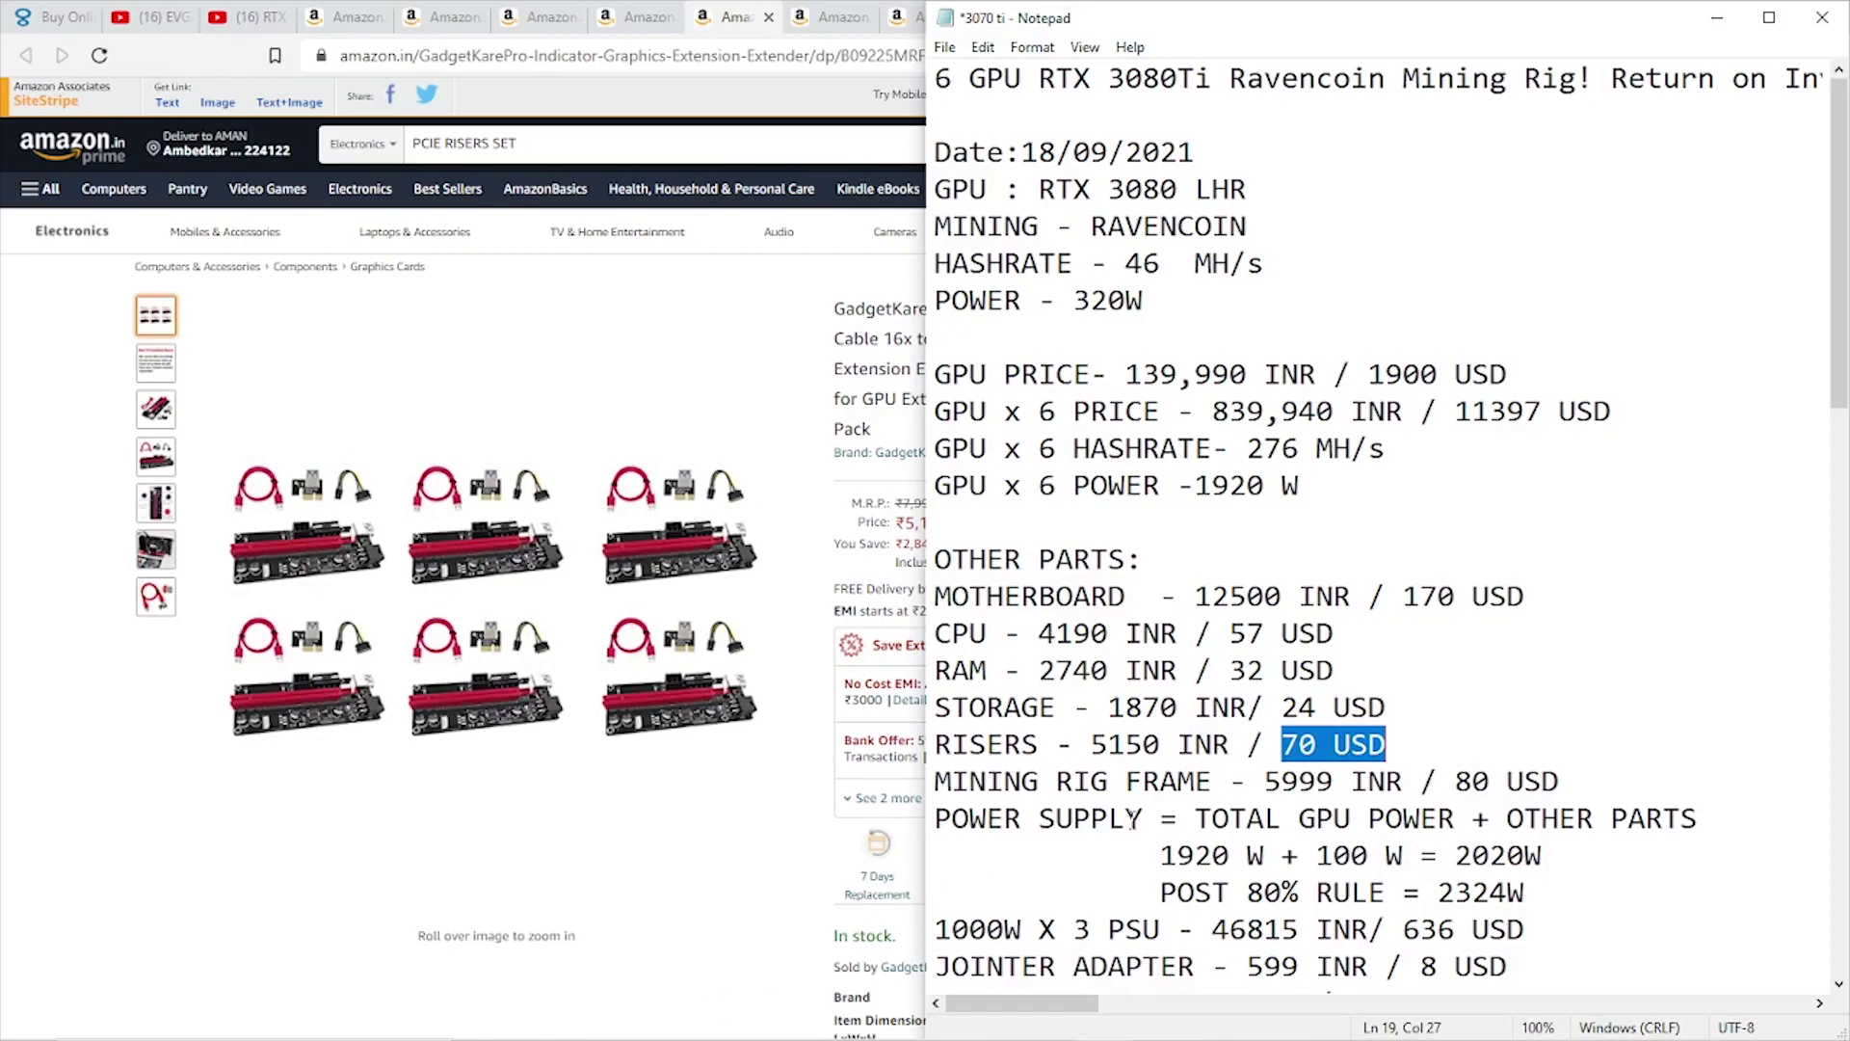
left_click(675, 987)
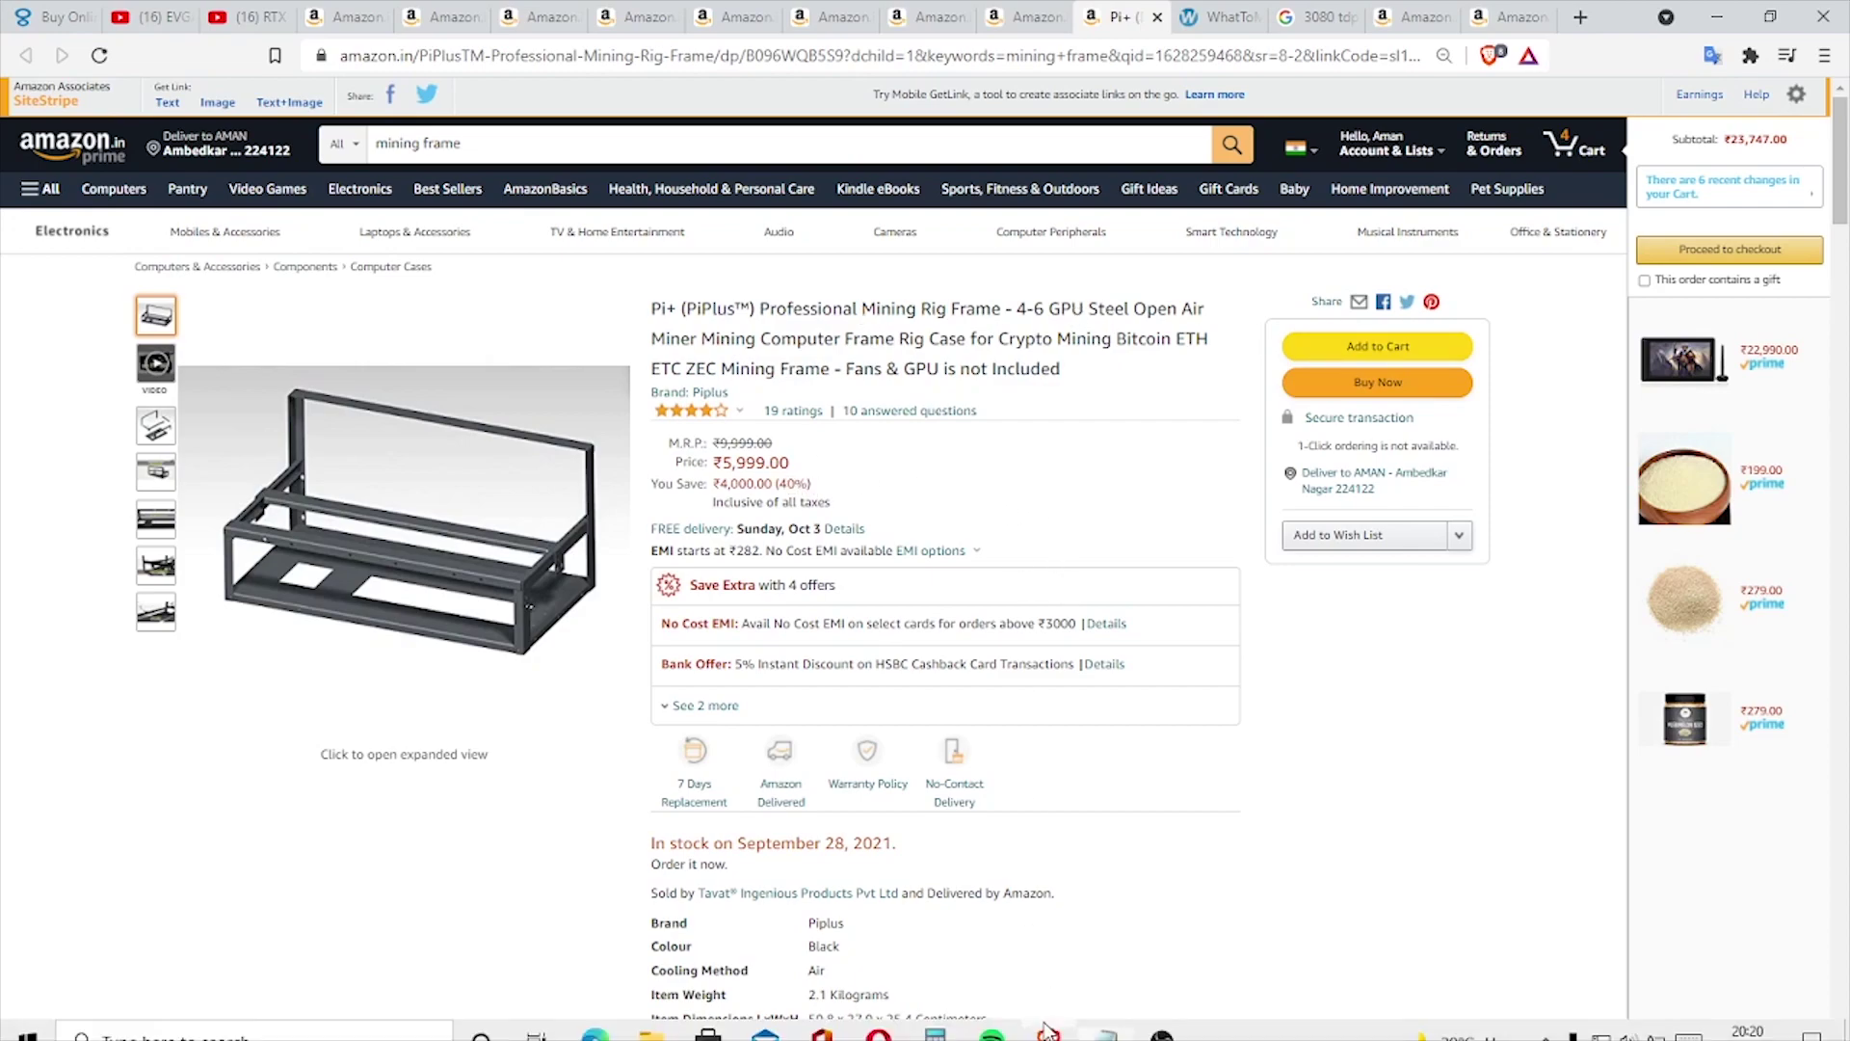
left_click(1046, 1019)
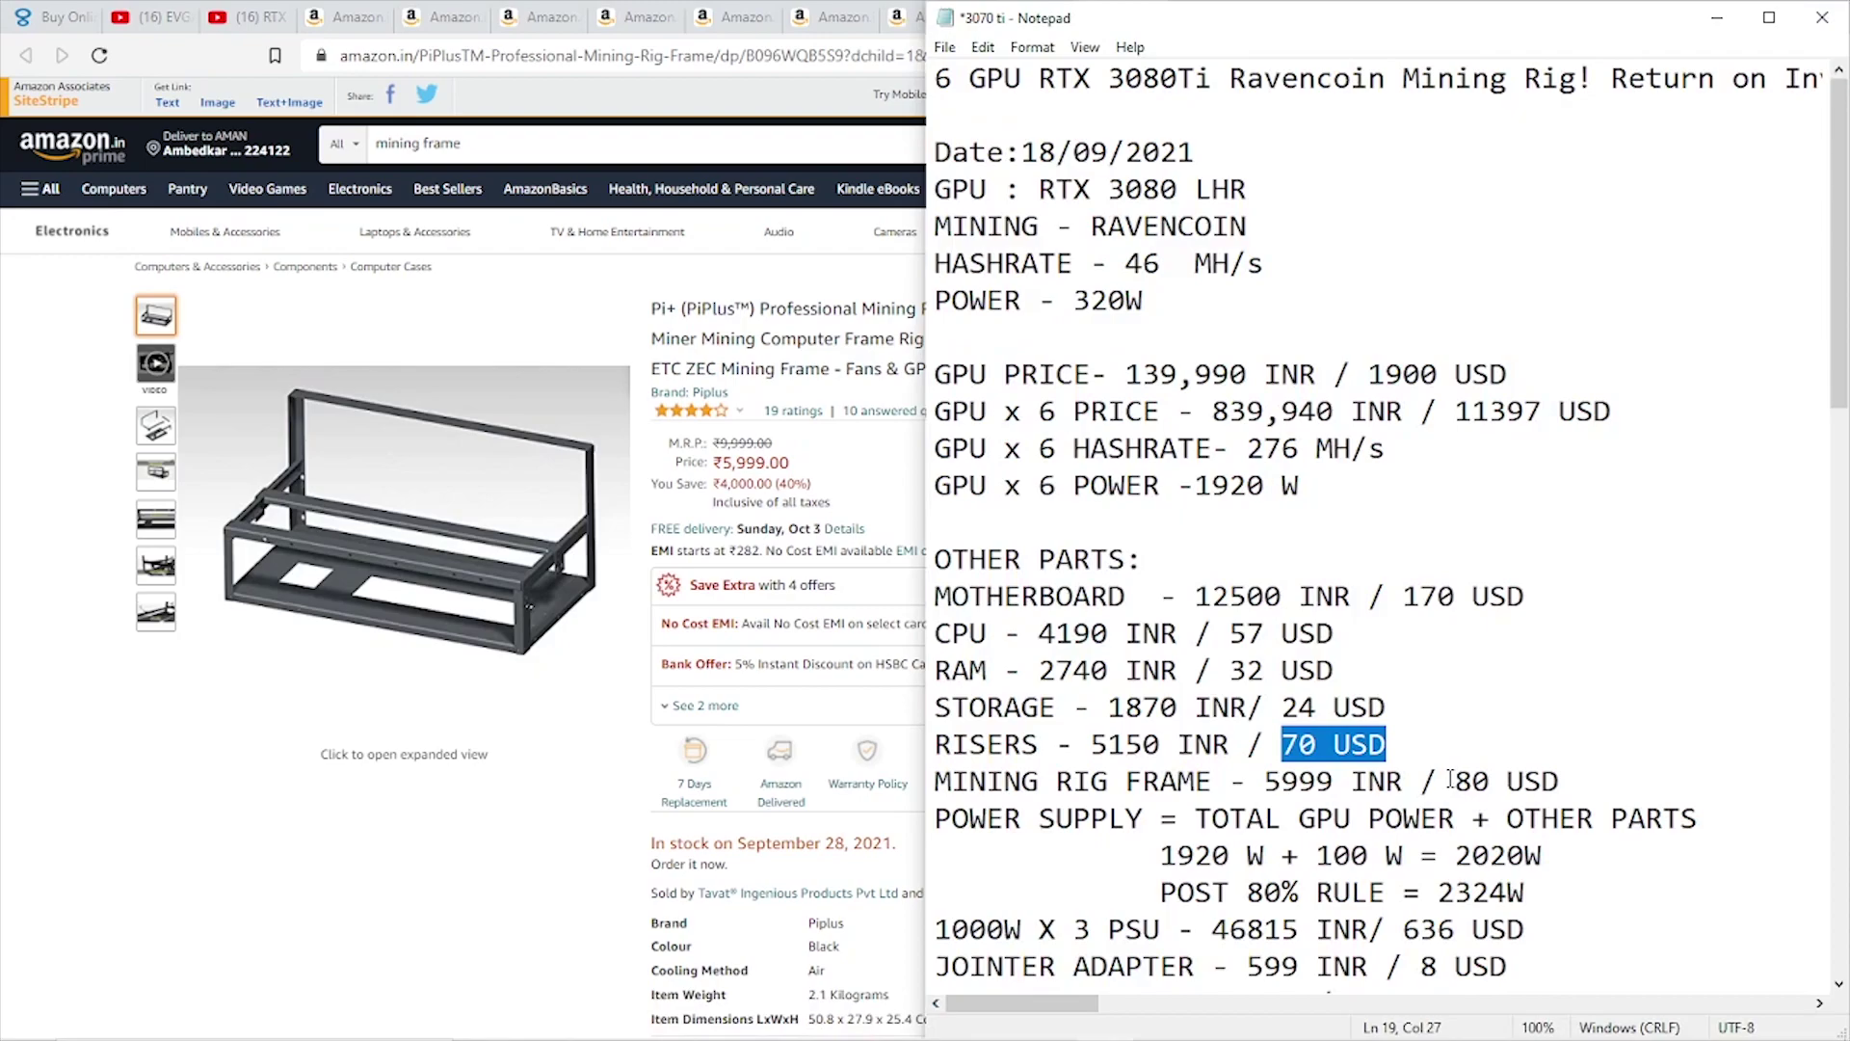
left_click_drag(1453, 782, 1559, 781)
scroll(1644, 797, "down", 1)
left_click(1644, 796)
scroll(1649, 799, "down", 1)
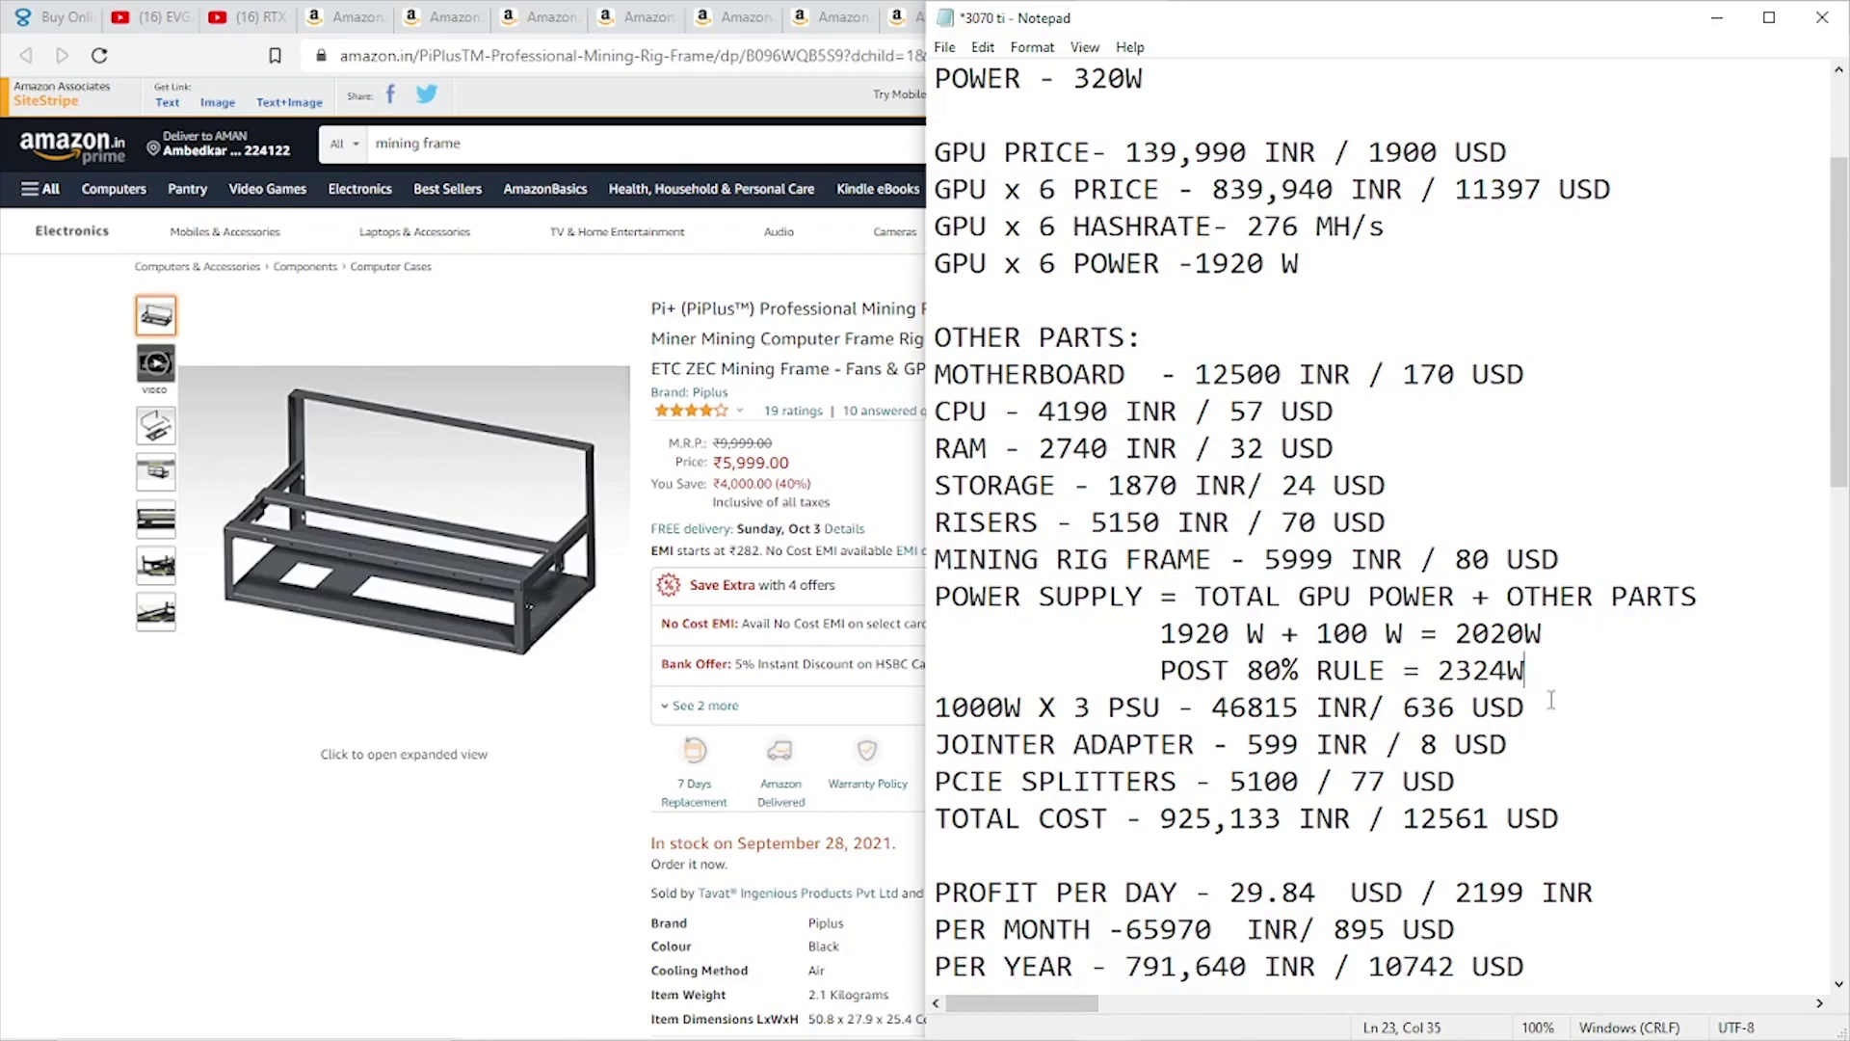
left_click(1568, 641)
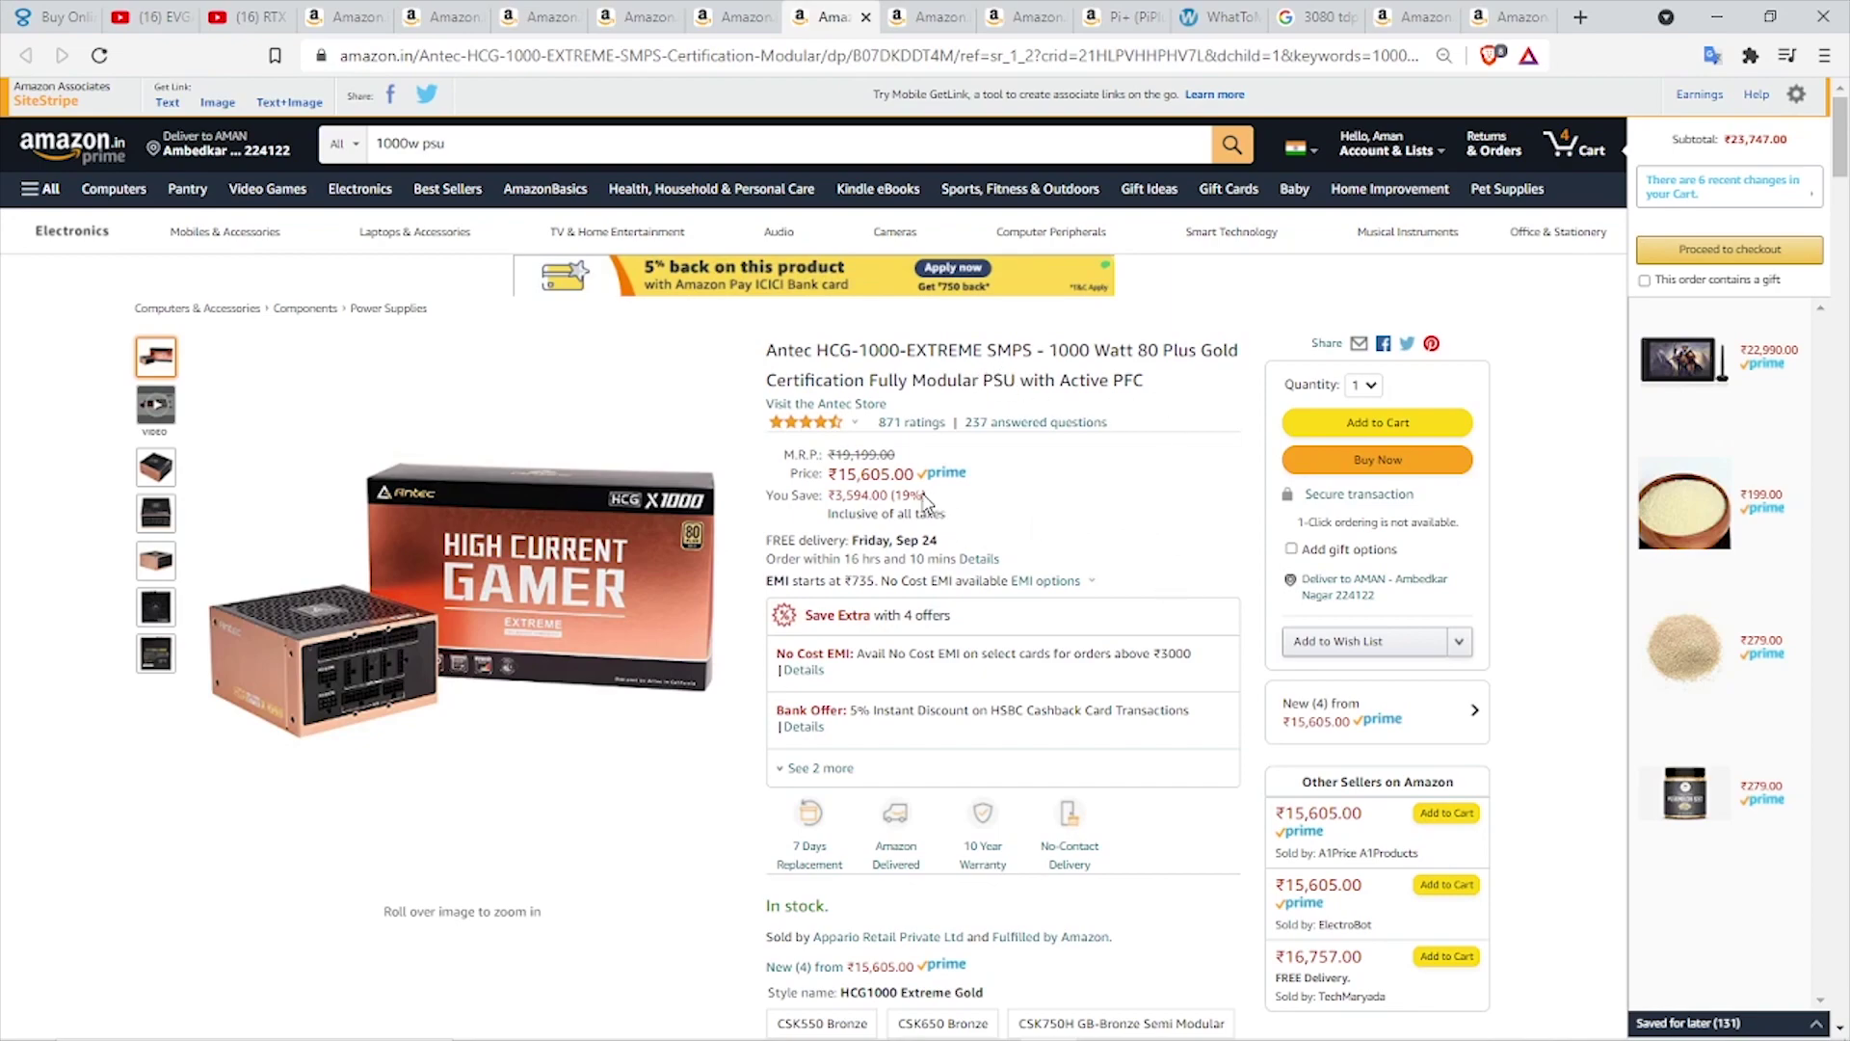
- Compare the Antec 1000W PSU and the 24-pin triple PSU adapter prices with the notes
key("alt+Tab")
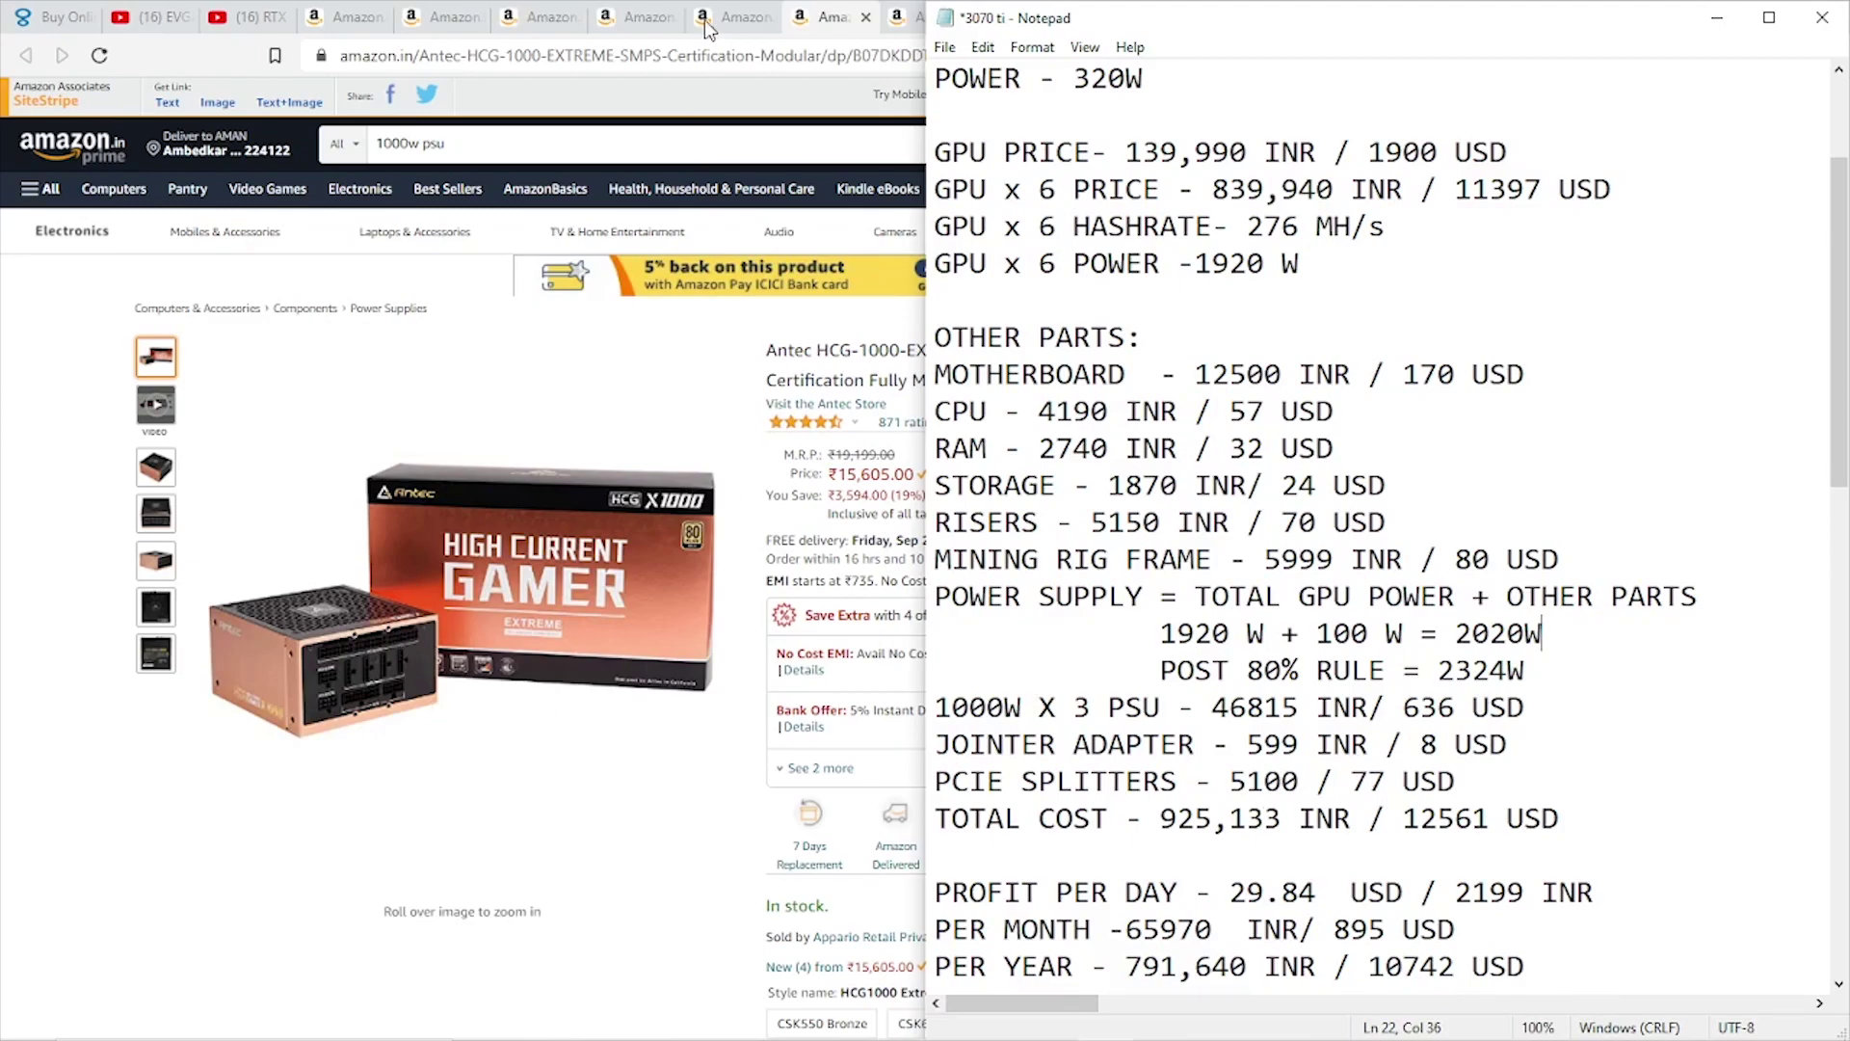
left_click(910, 16)
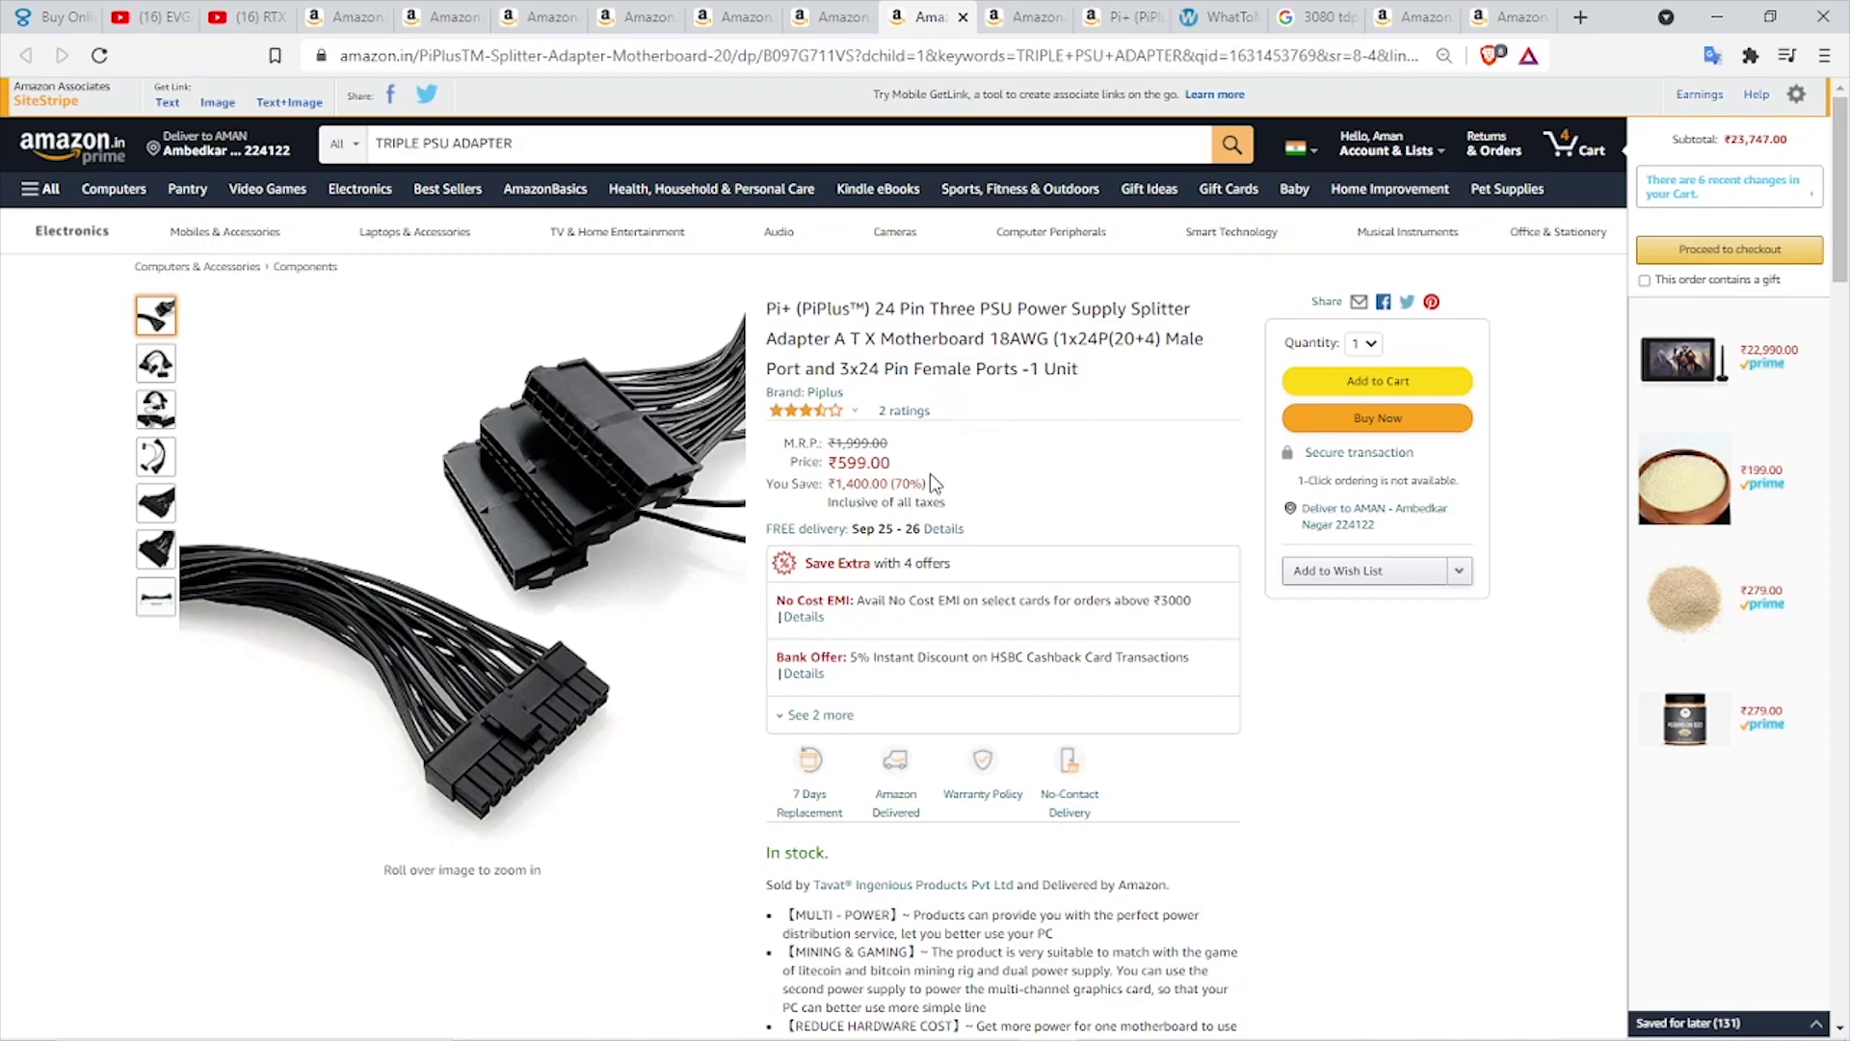
left_click(1011, 1021)
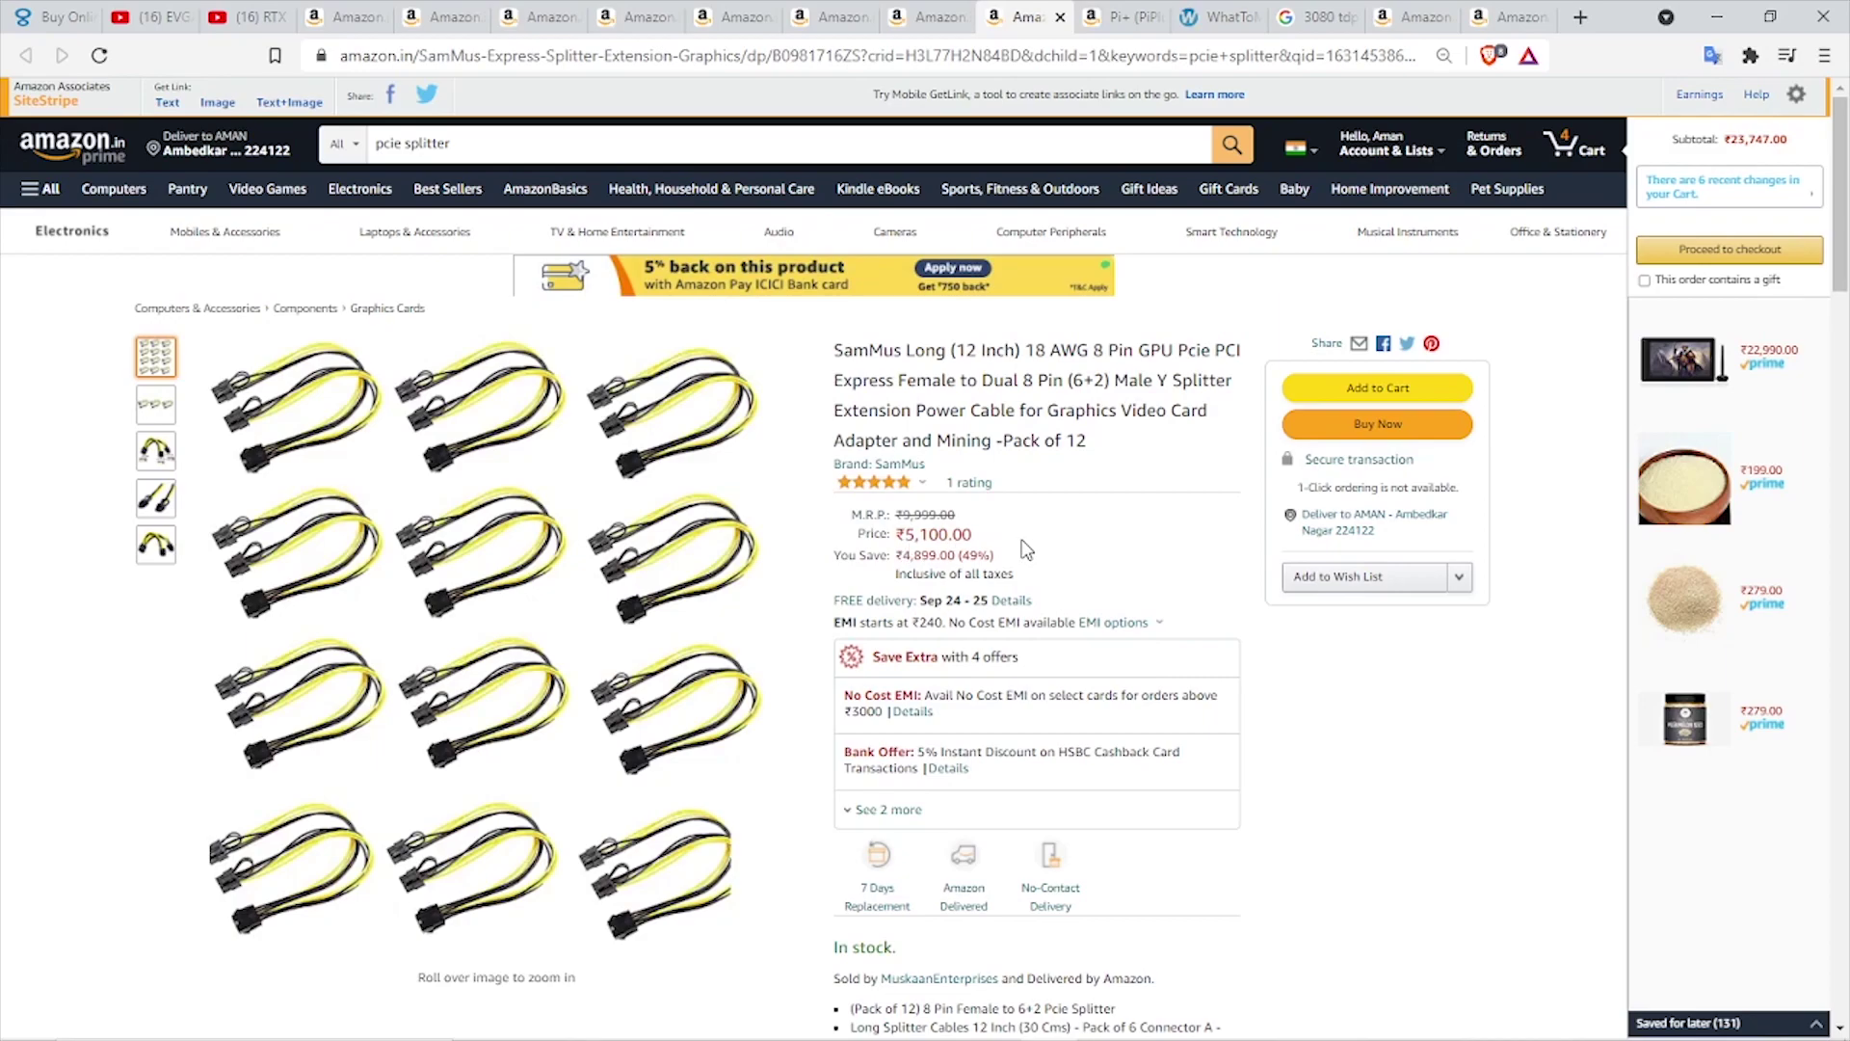
- Return to the top of the cost notes and highlight the 276 MH/s six-GPU hashrate
mouse_move(1041, 1038)
left_click(1106, 1034)
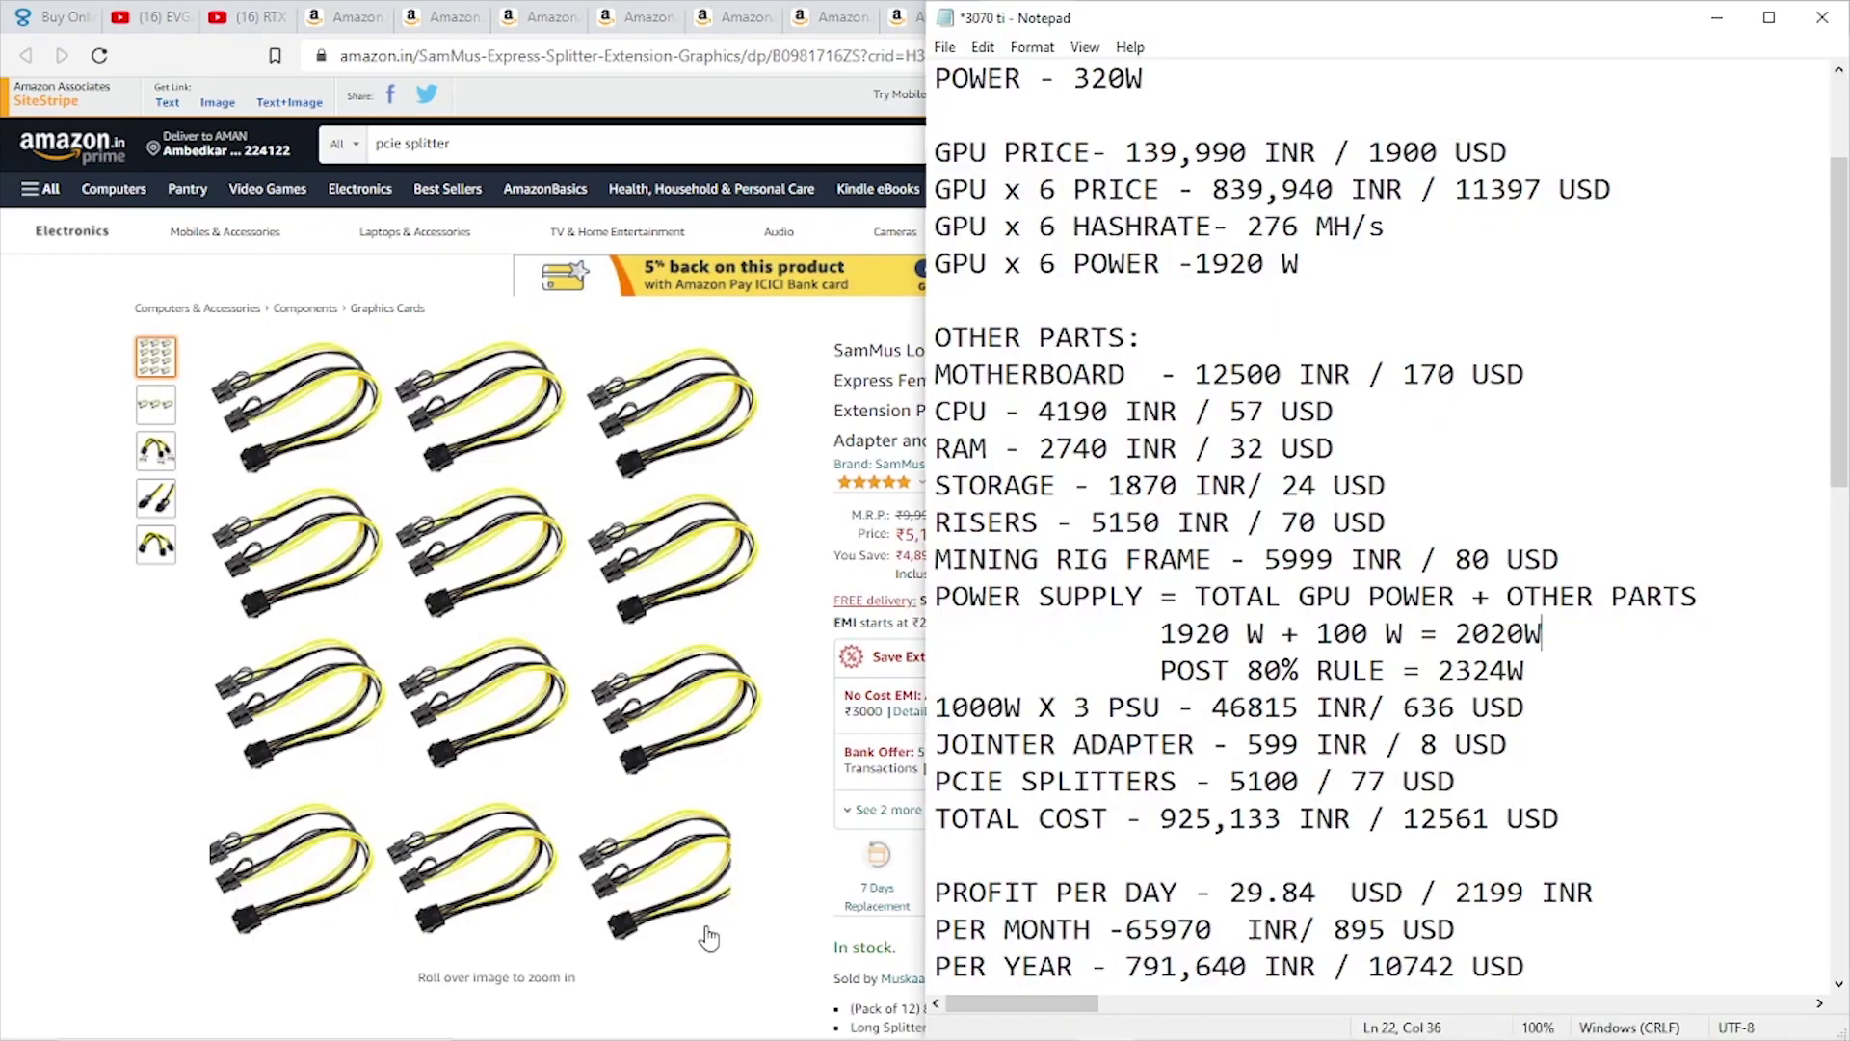
mouse_move(149, 460)
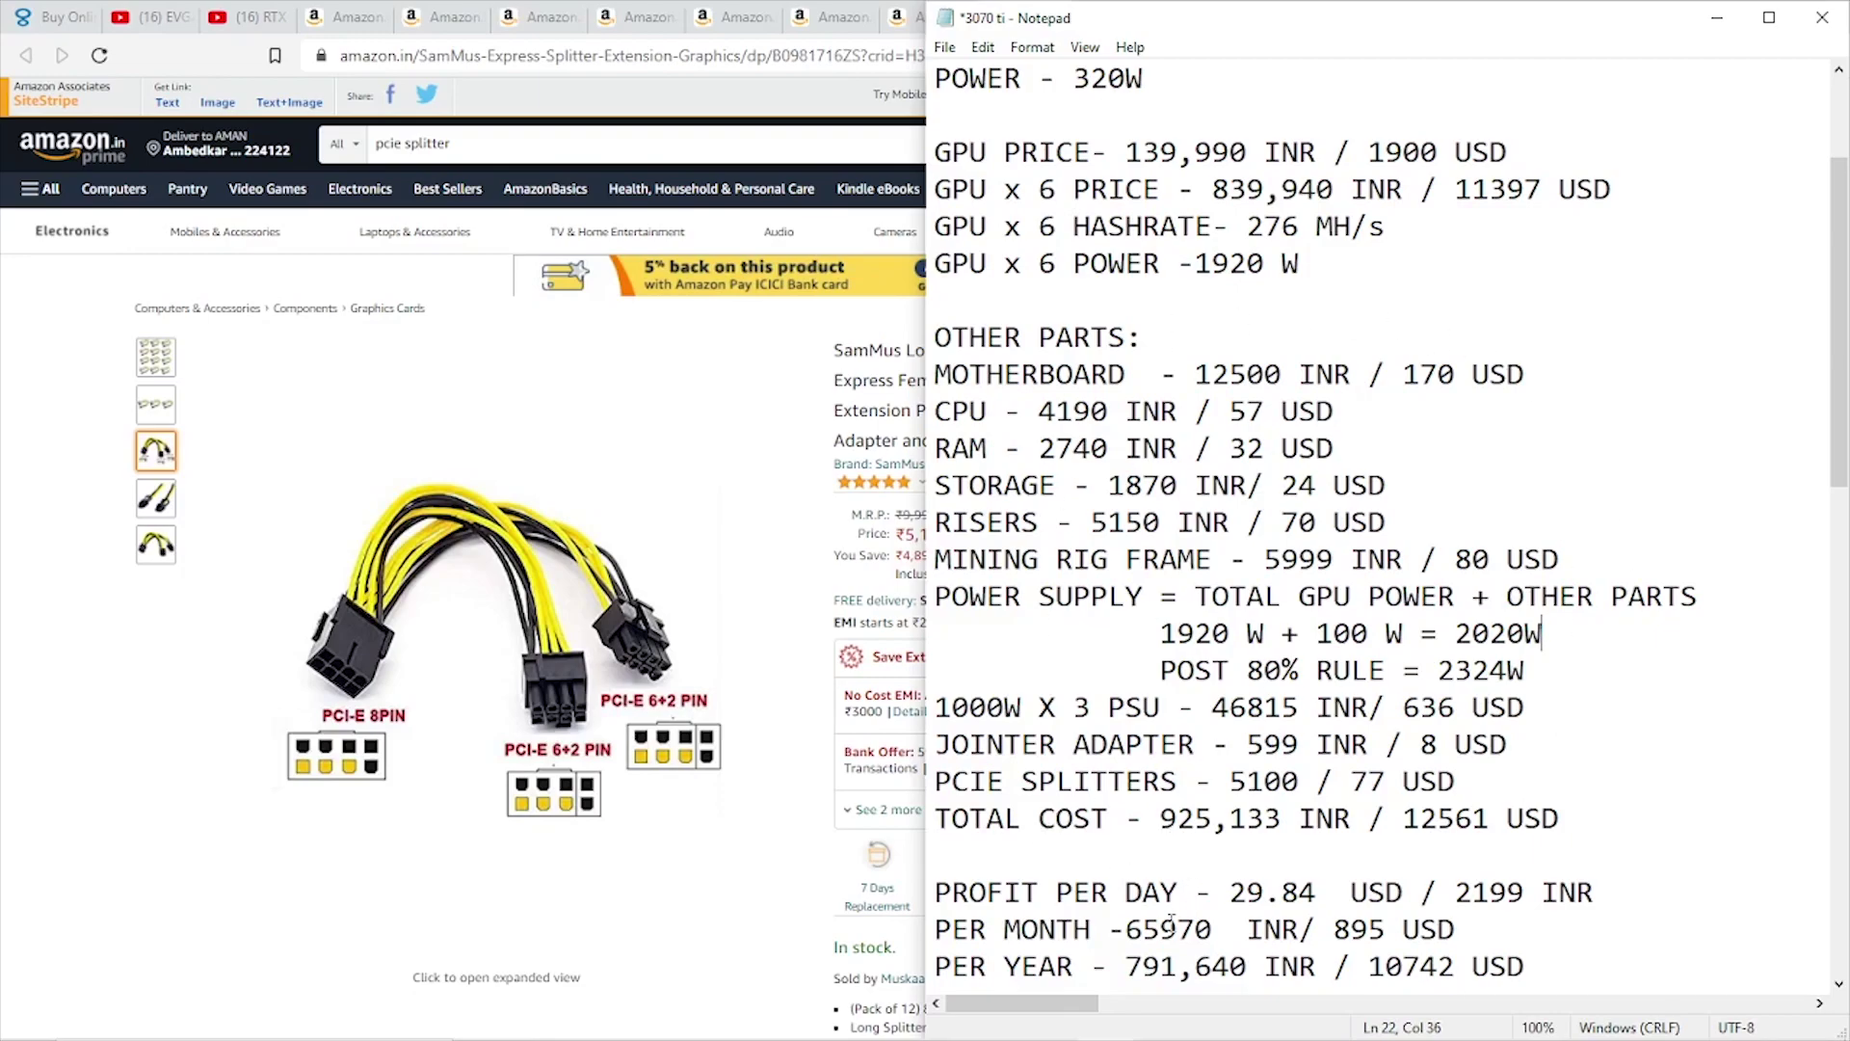
scroll(1599, 872, "up", 1)
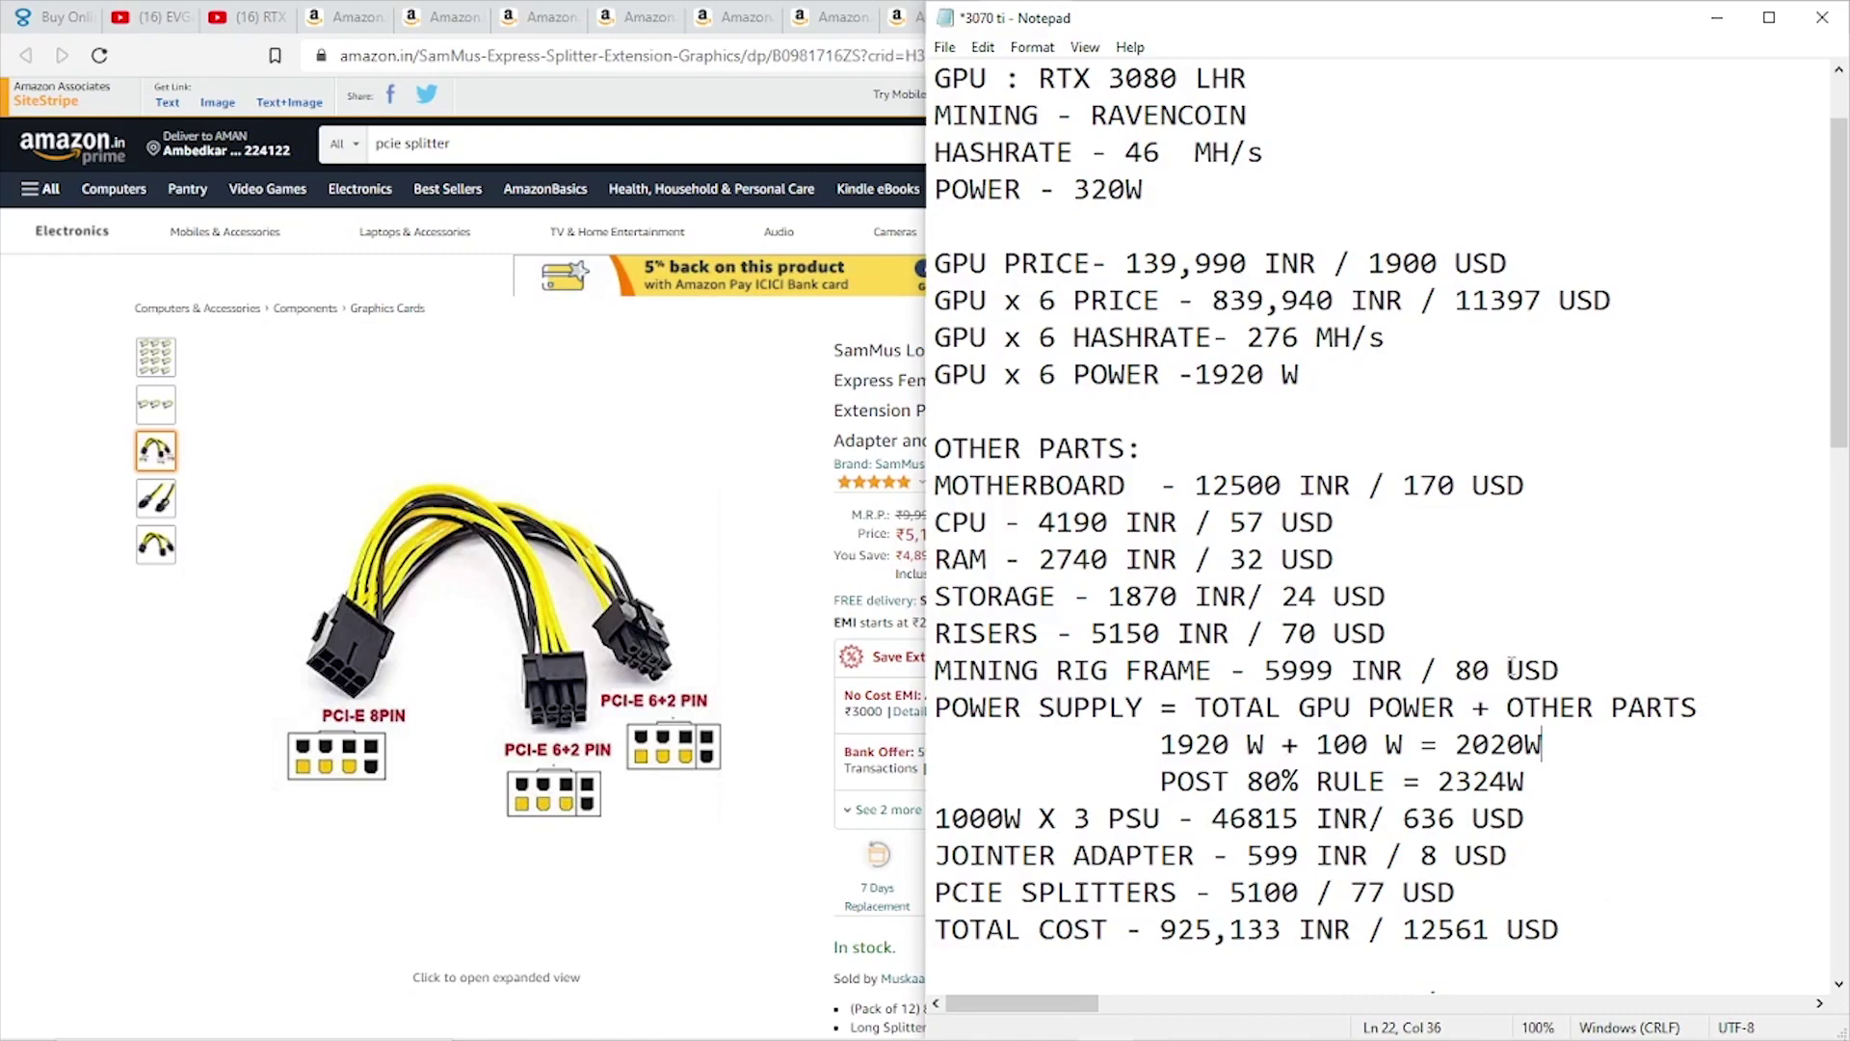
scroll(1444, 430, "up", 1)
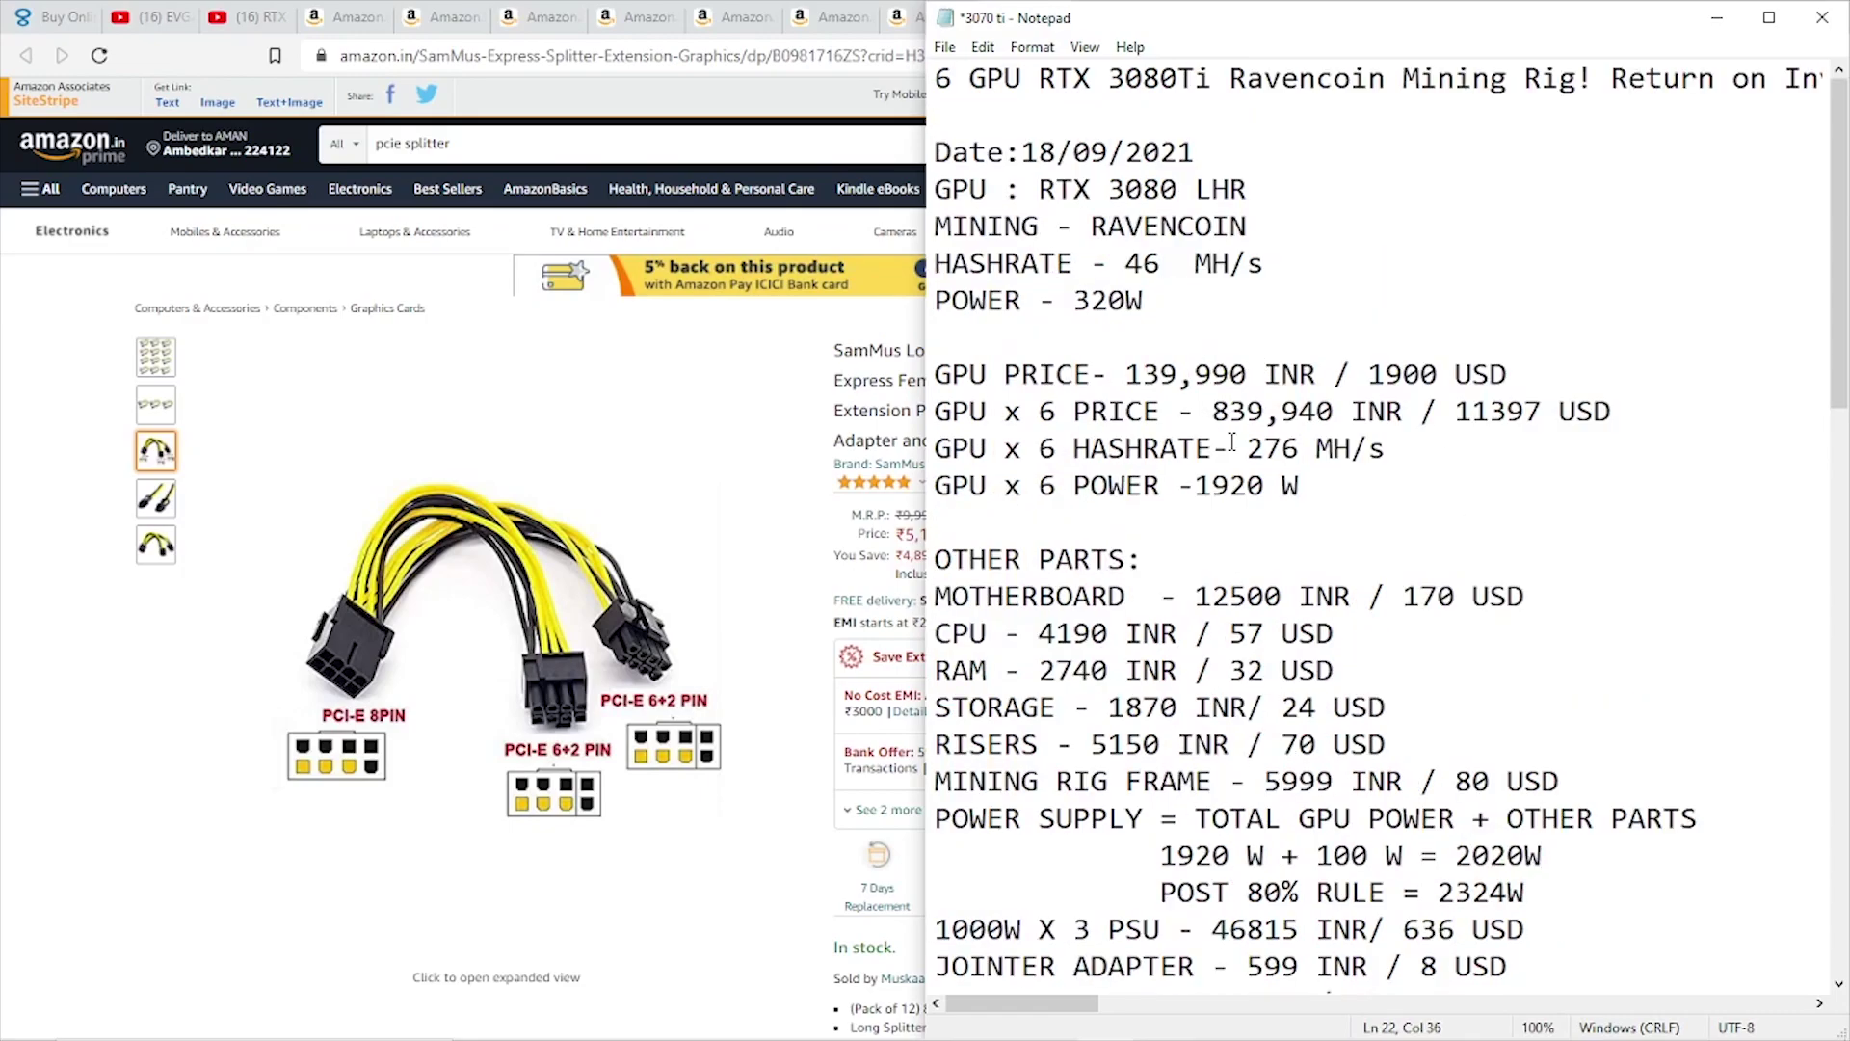
left_click_drag(1246, 448, 1409, 449)
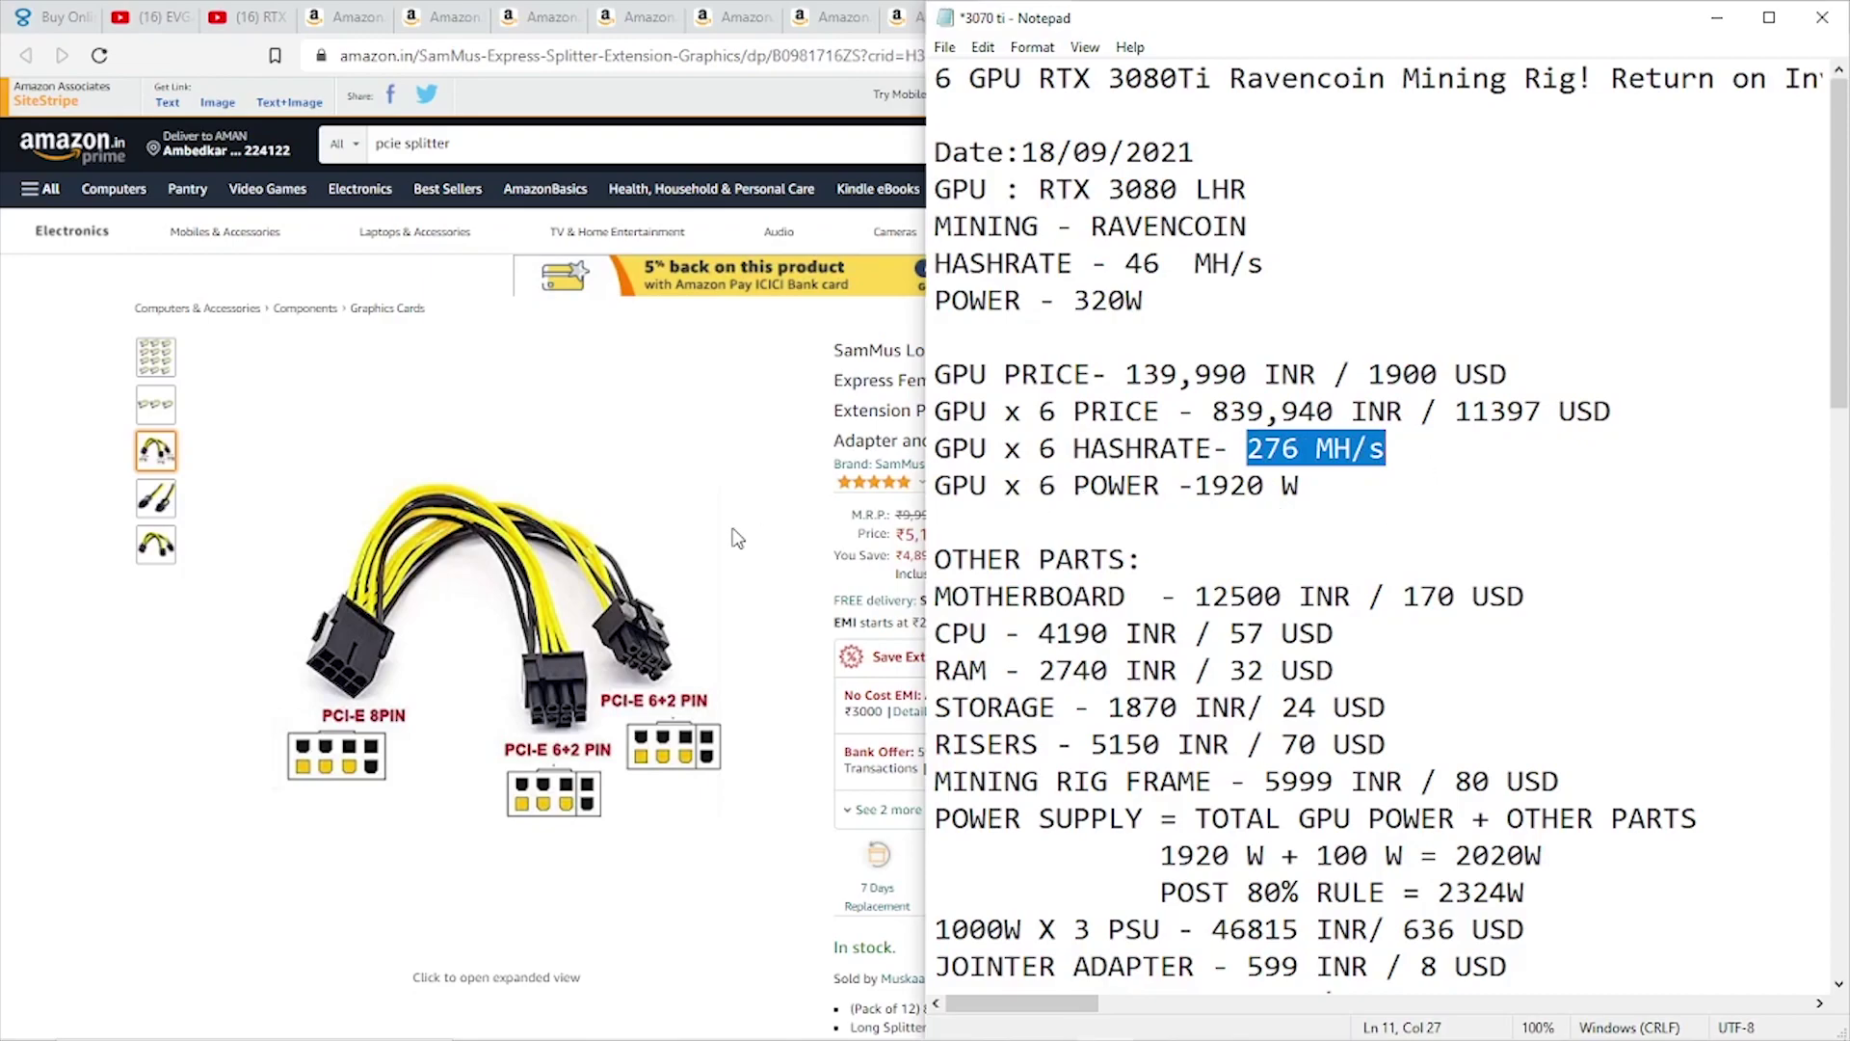
left_click(41, 762)
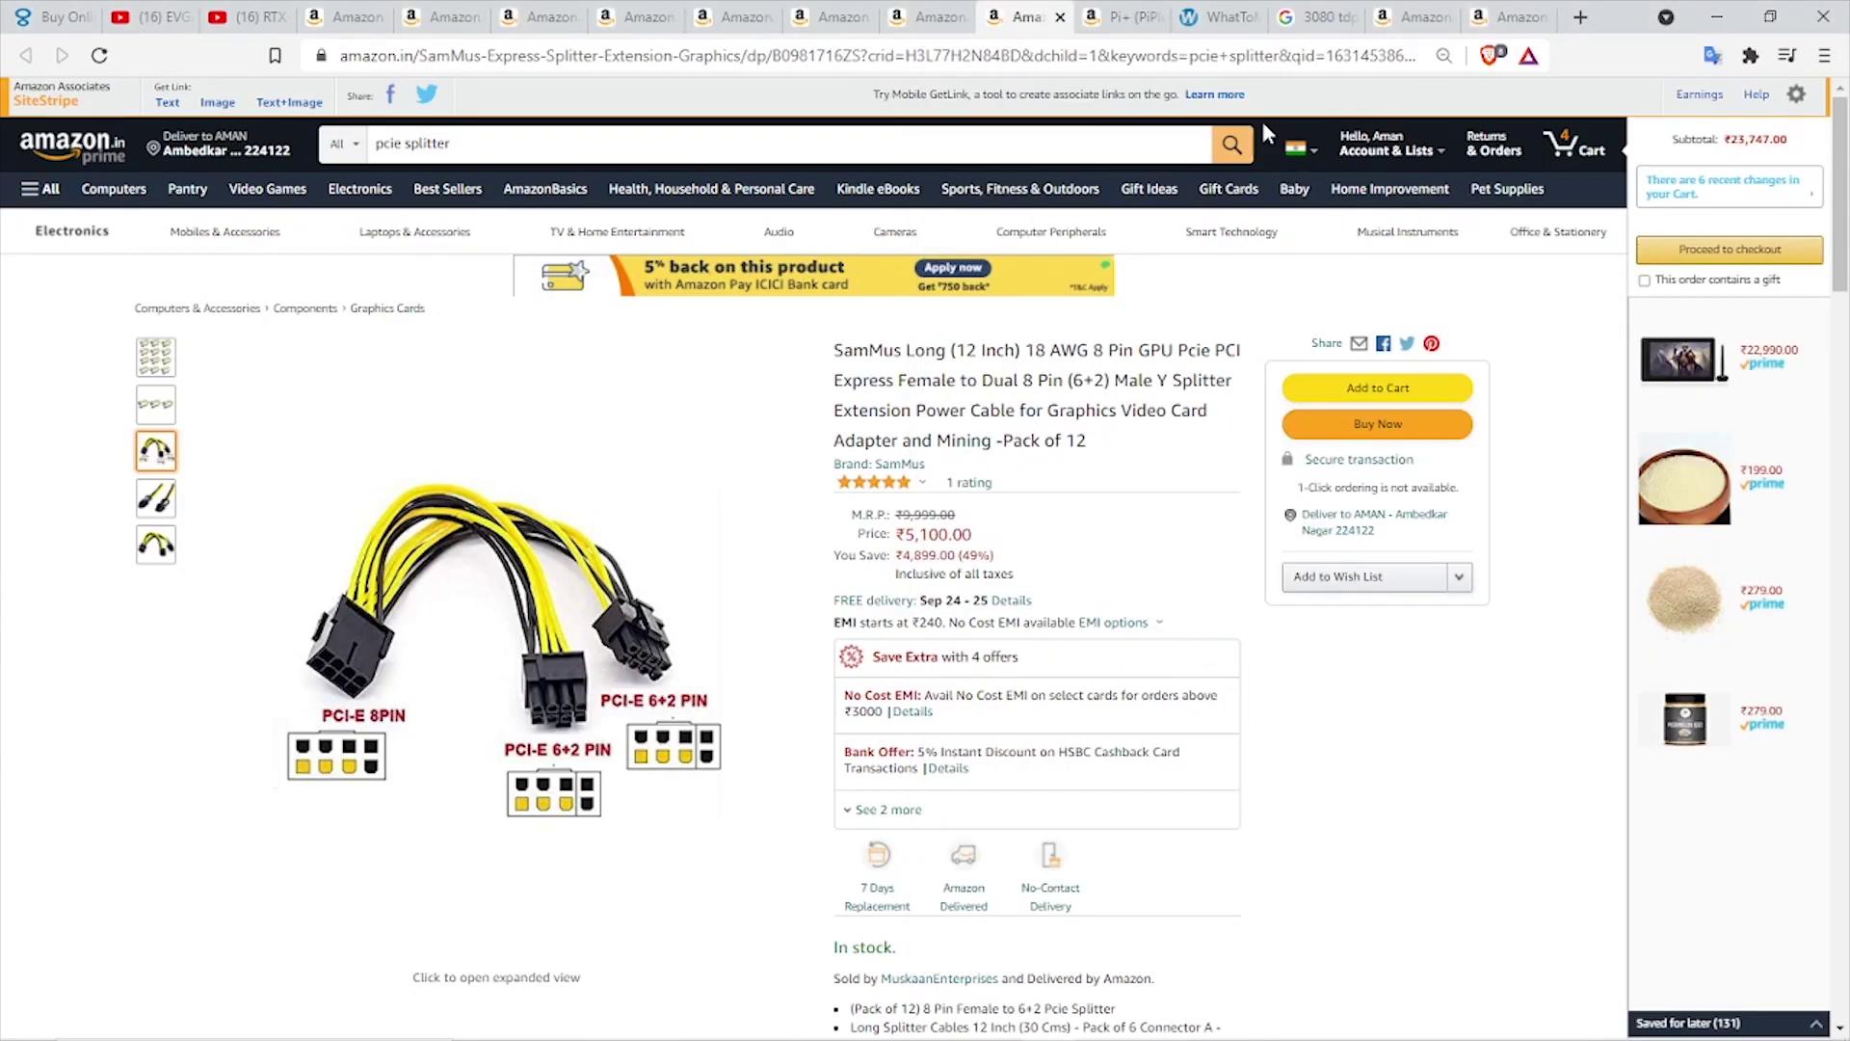
- Read Ravencoin's $29.84 daily profit in WhatToMine's results table, then return to the notes
left_click(1217, 16)
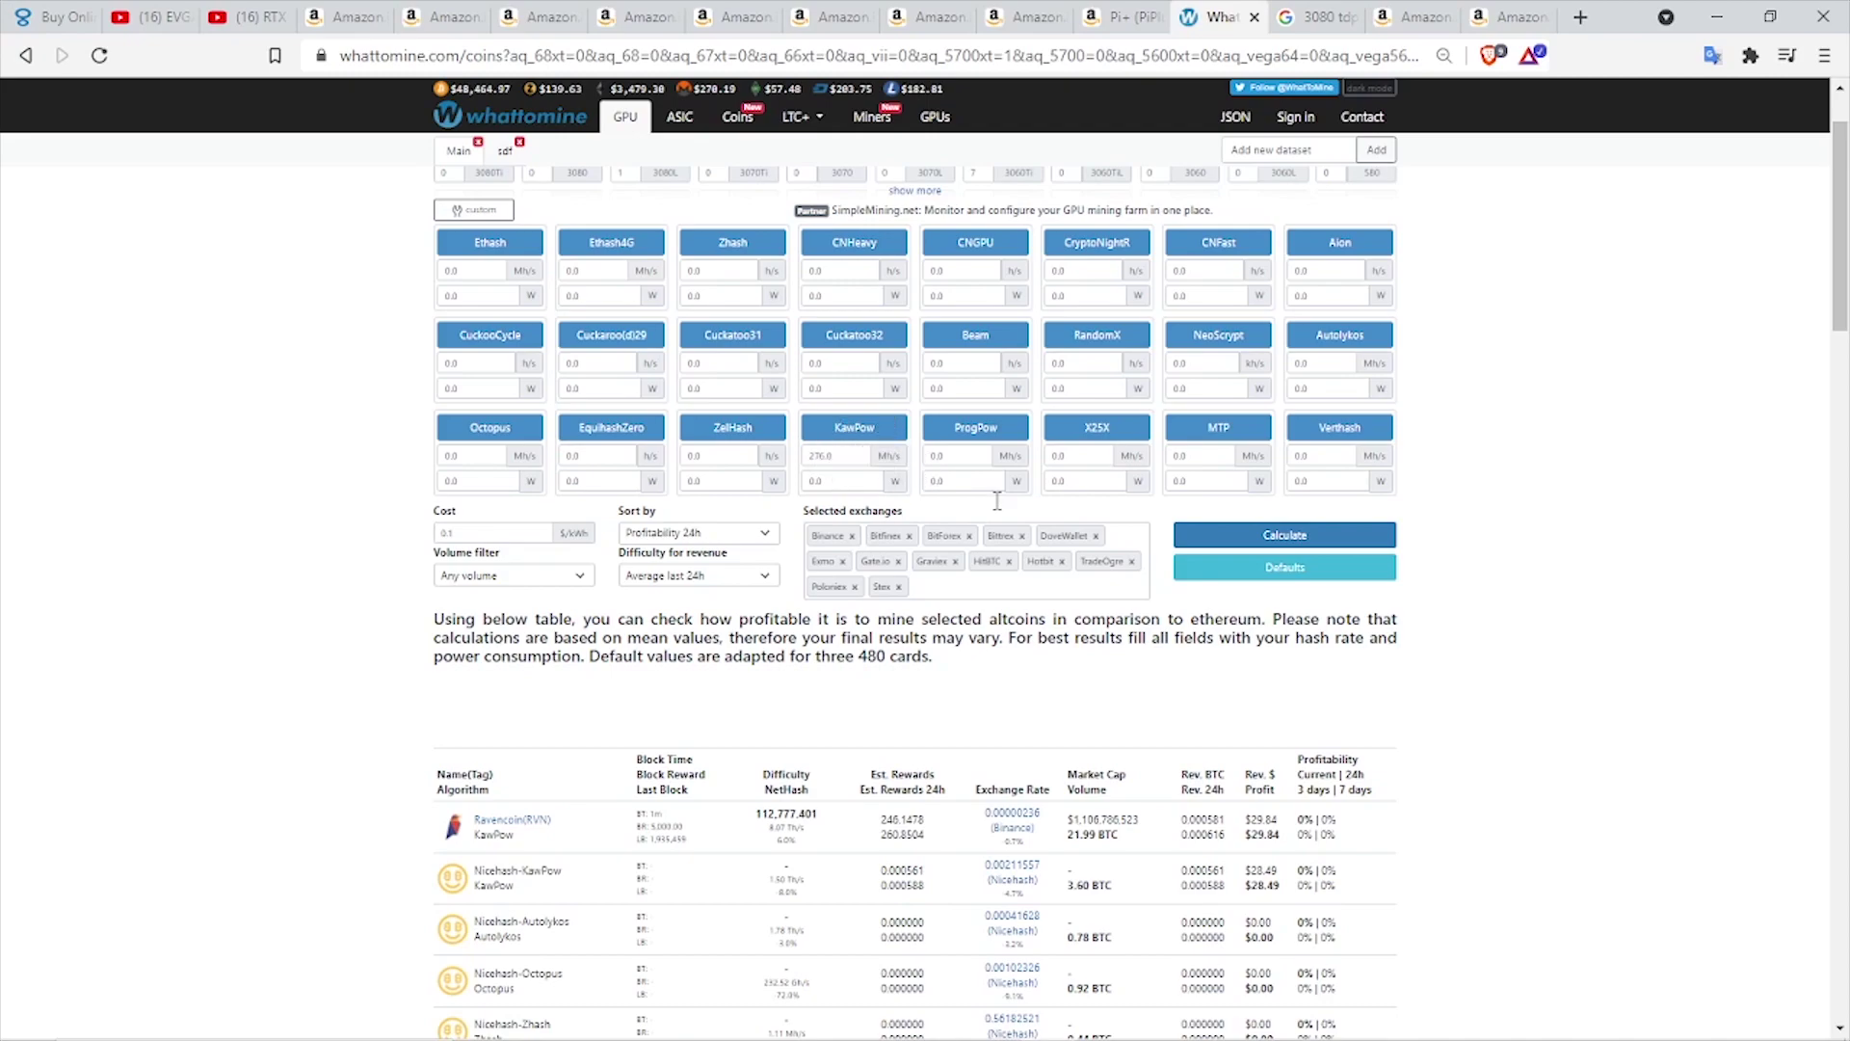
scroll(1582, 479, "down", 5)
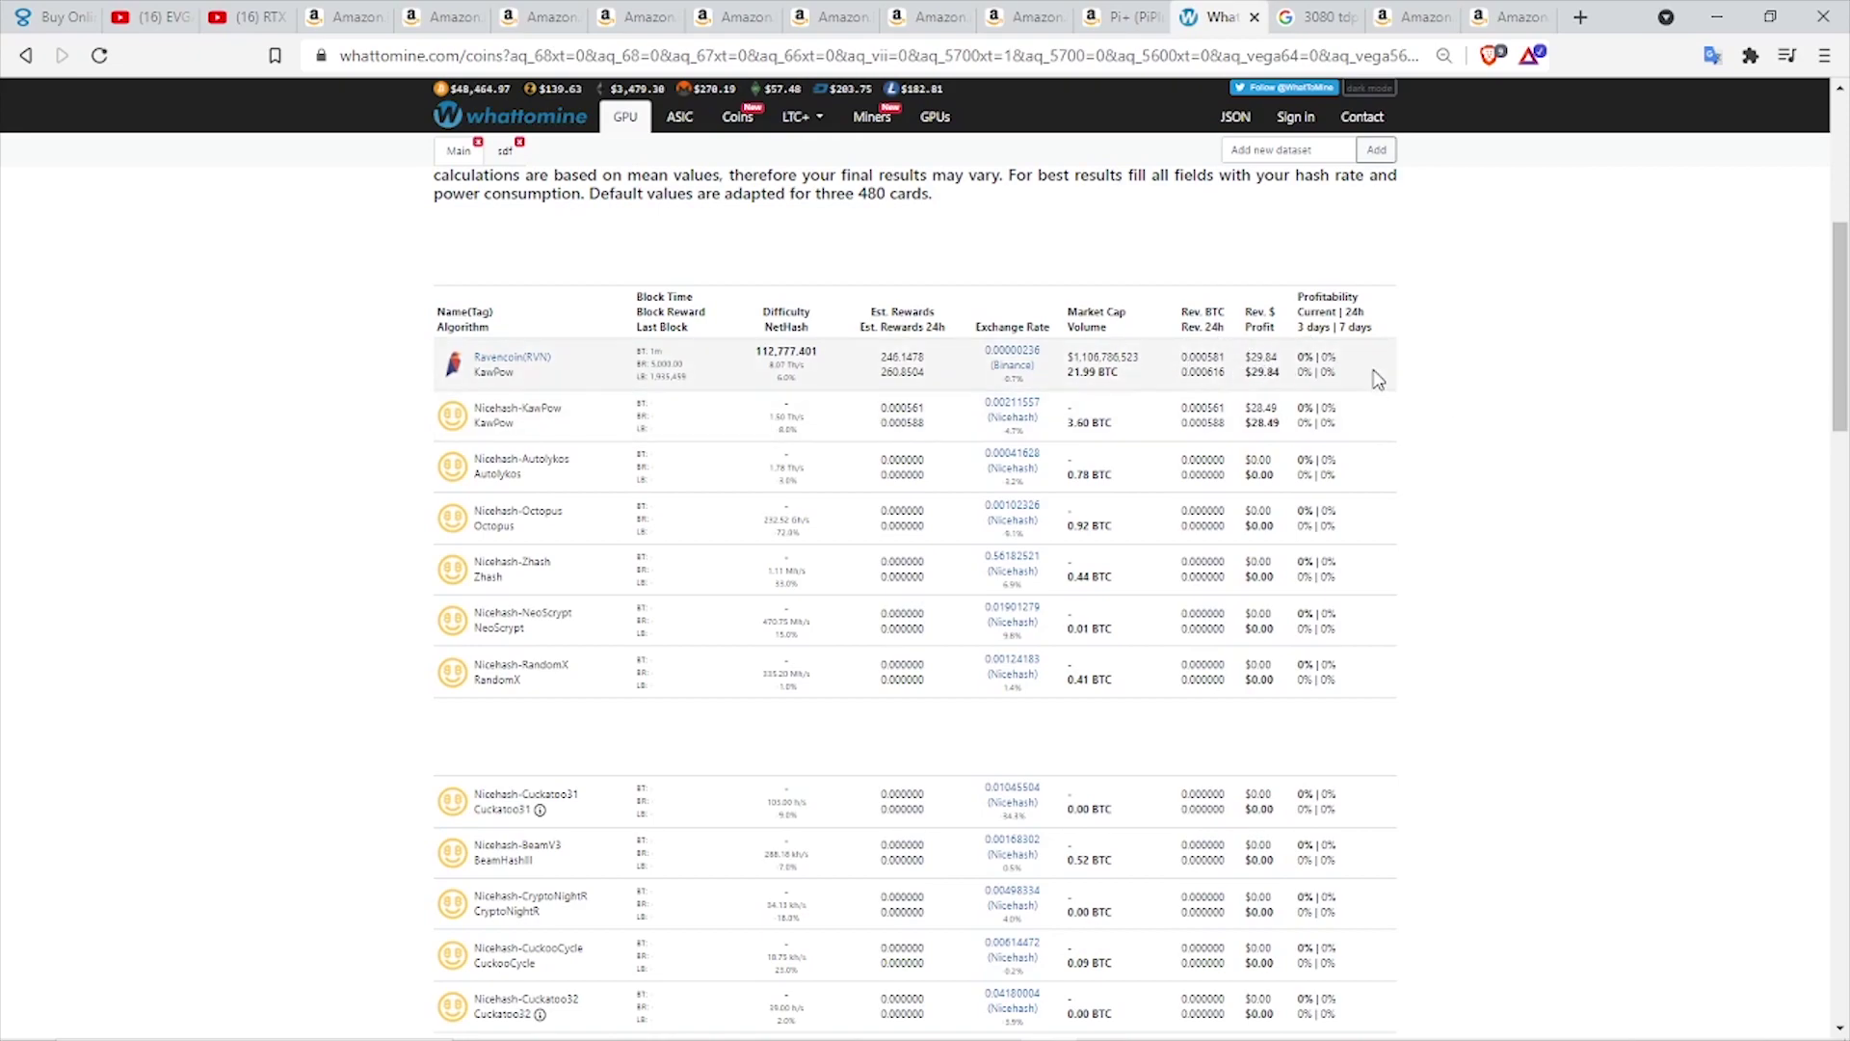
key("alt+Tab")
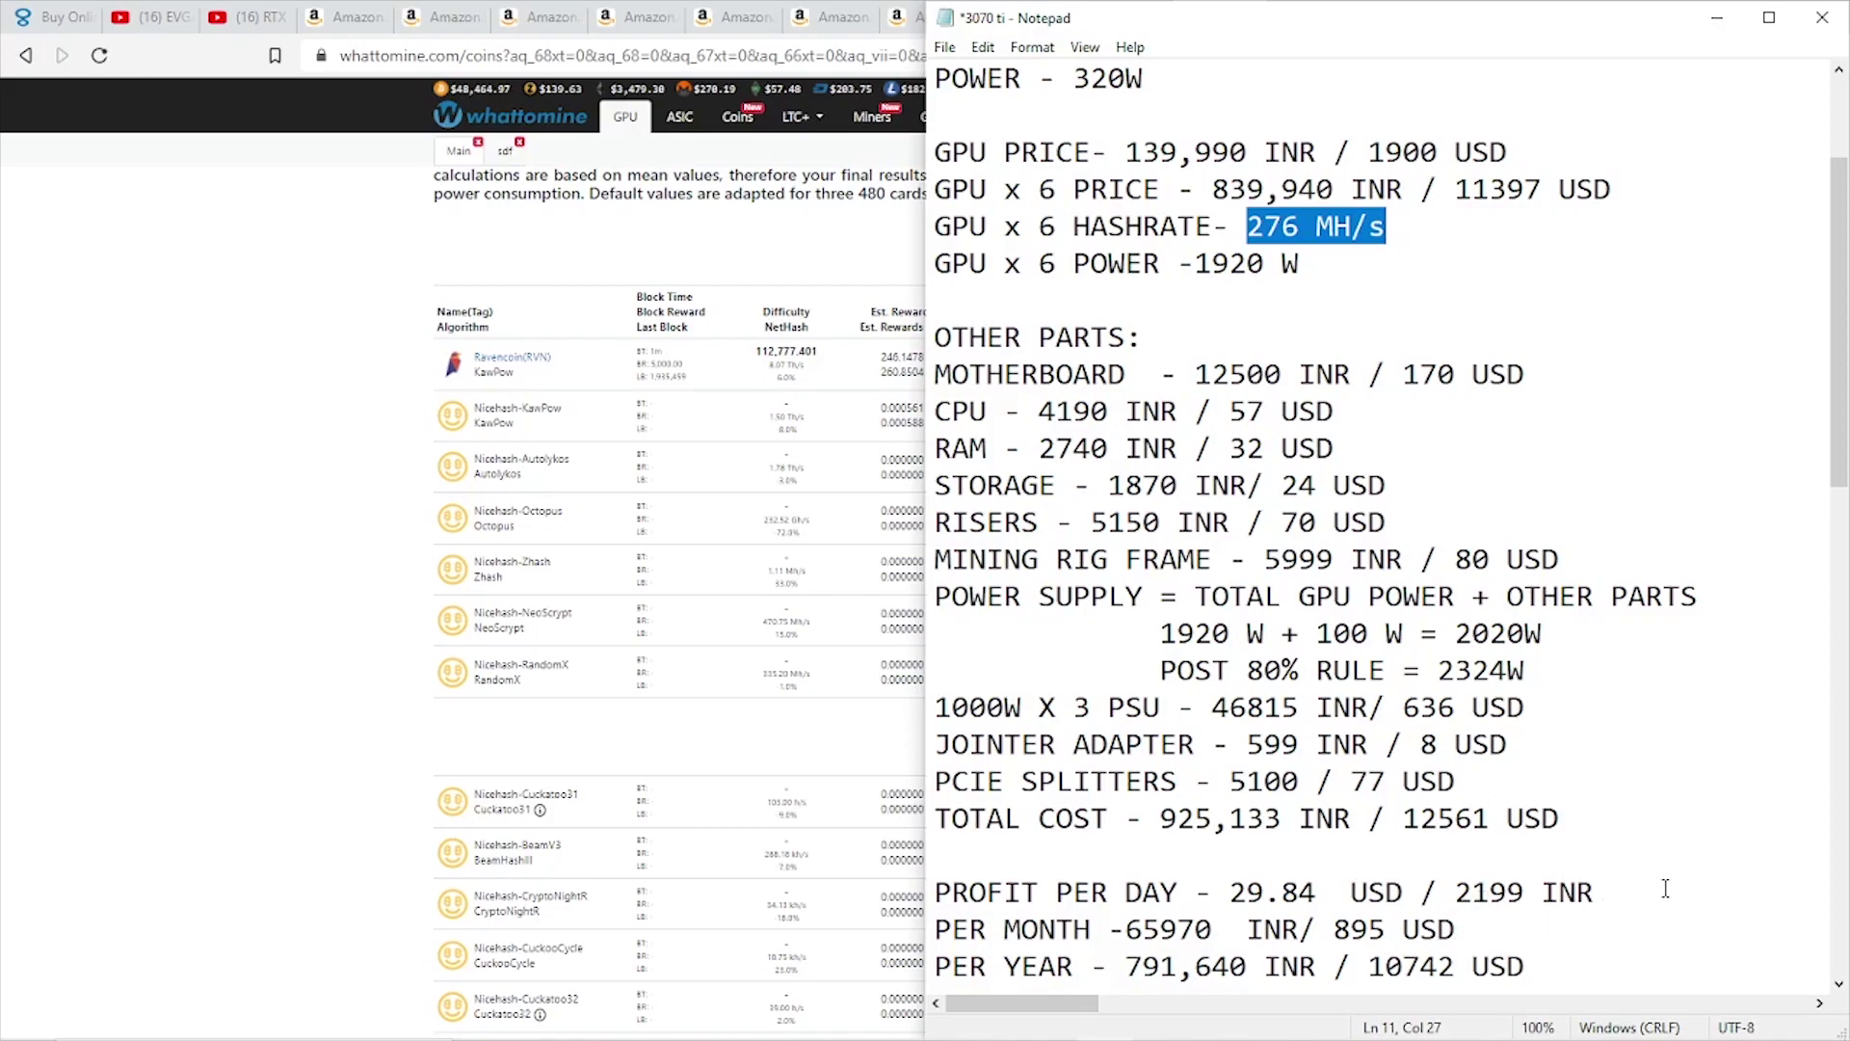
left_click(1628, 893)
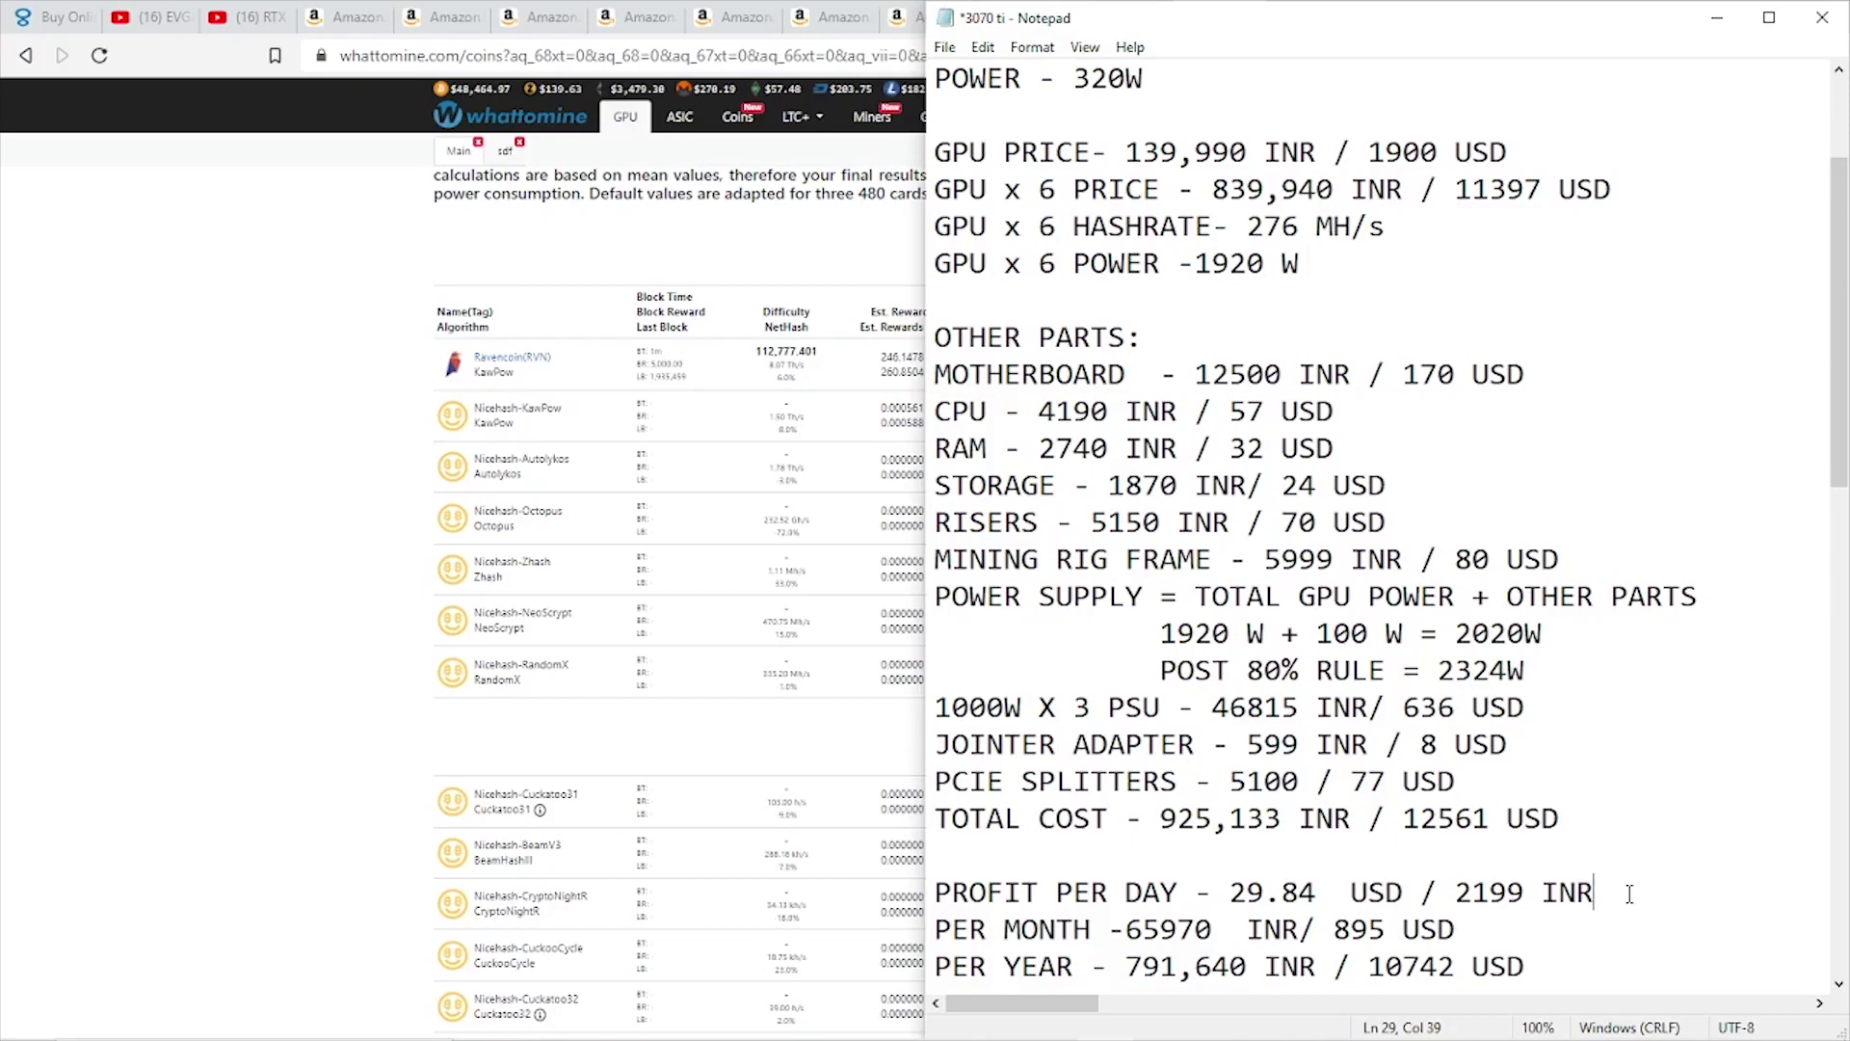
scroll(1669, 372, "up", 2)
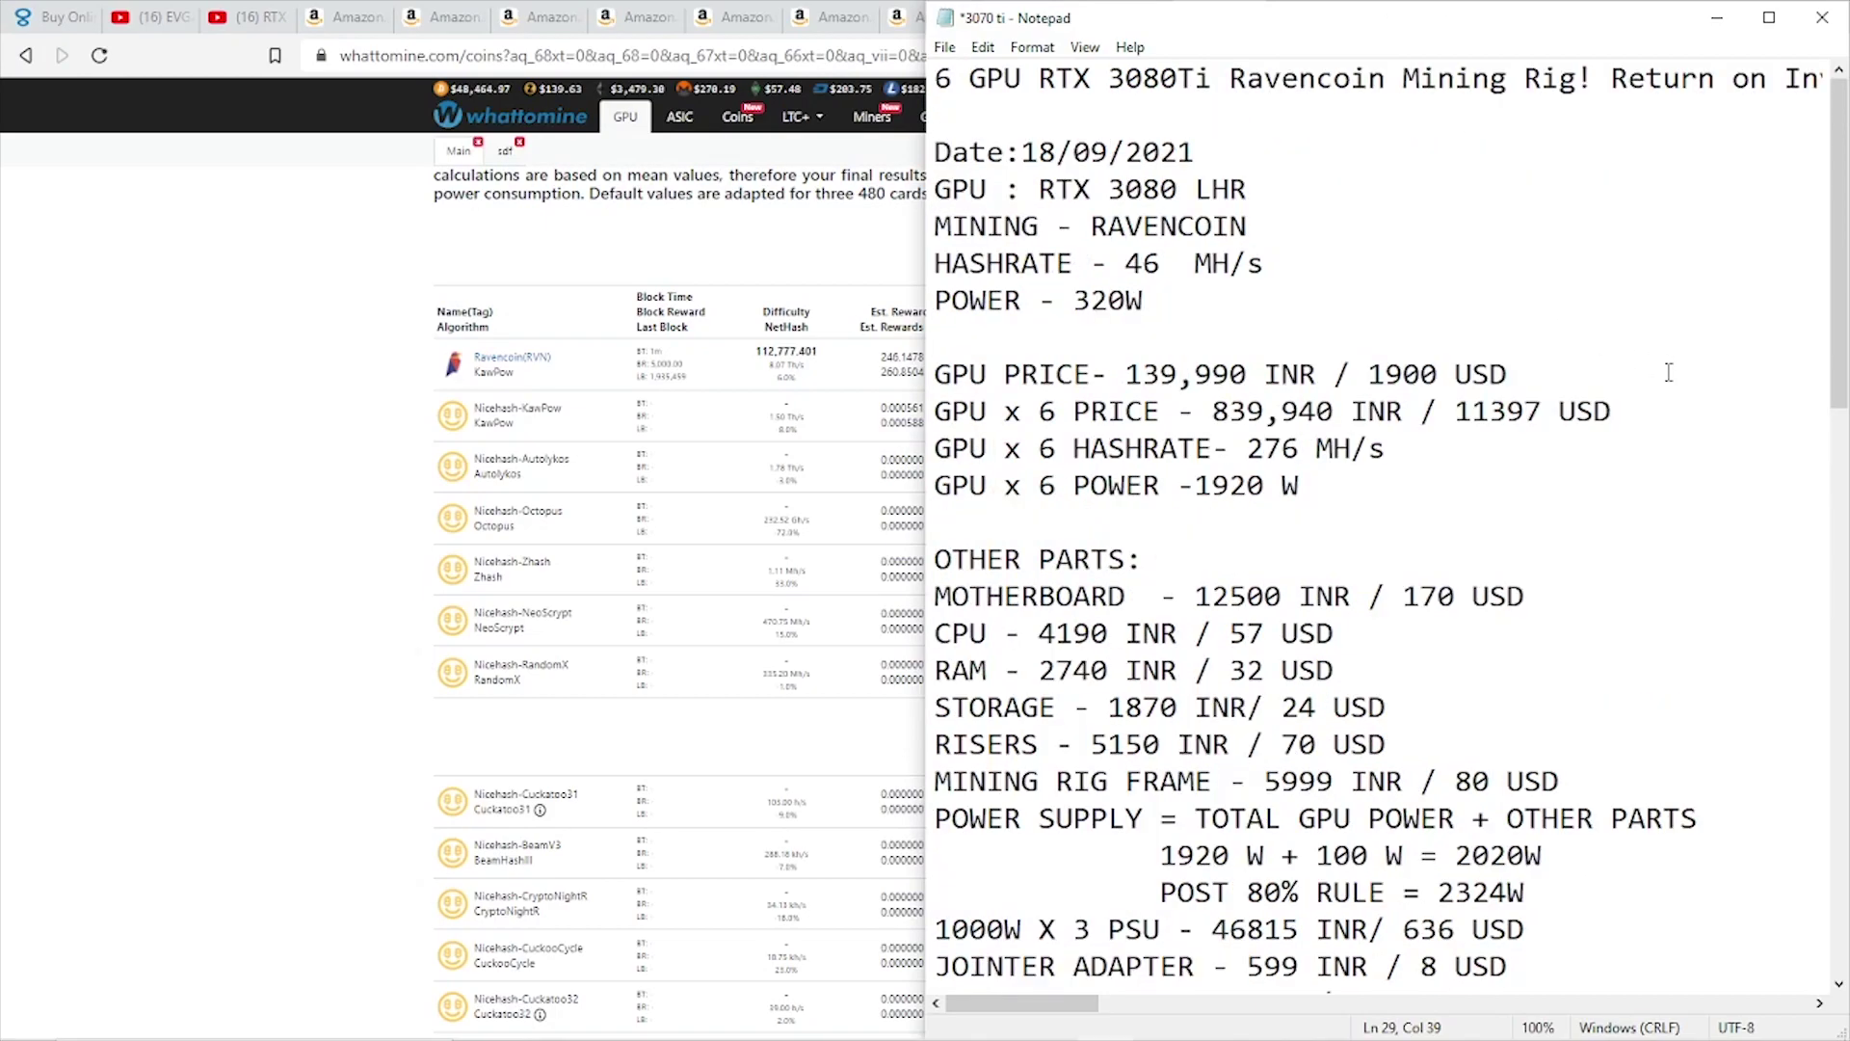
scroll(1669, 372, "down", 3)
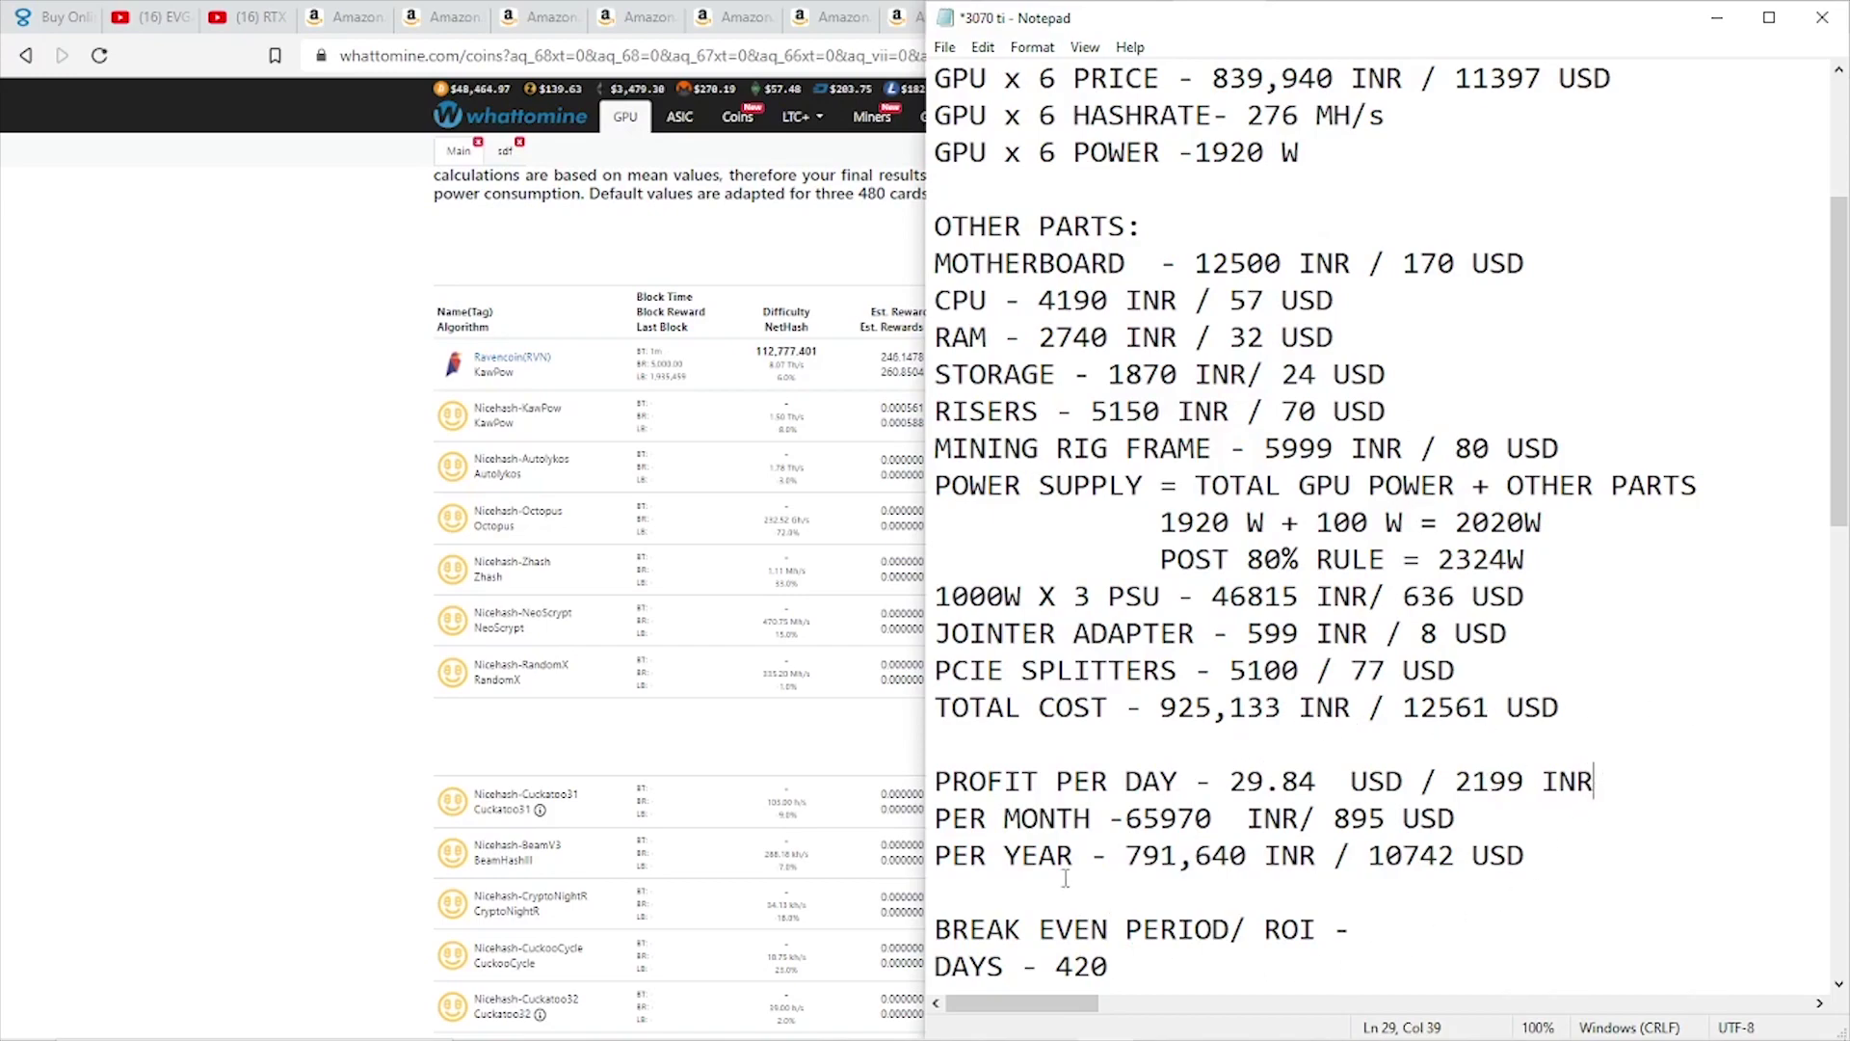
left_click_drag(1126, 821, 1219, 815)
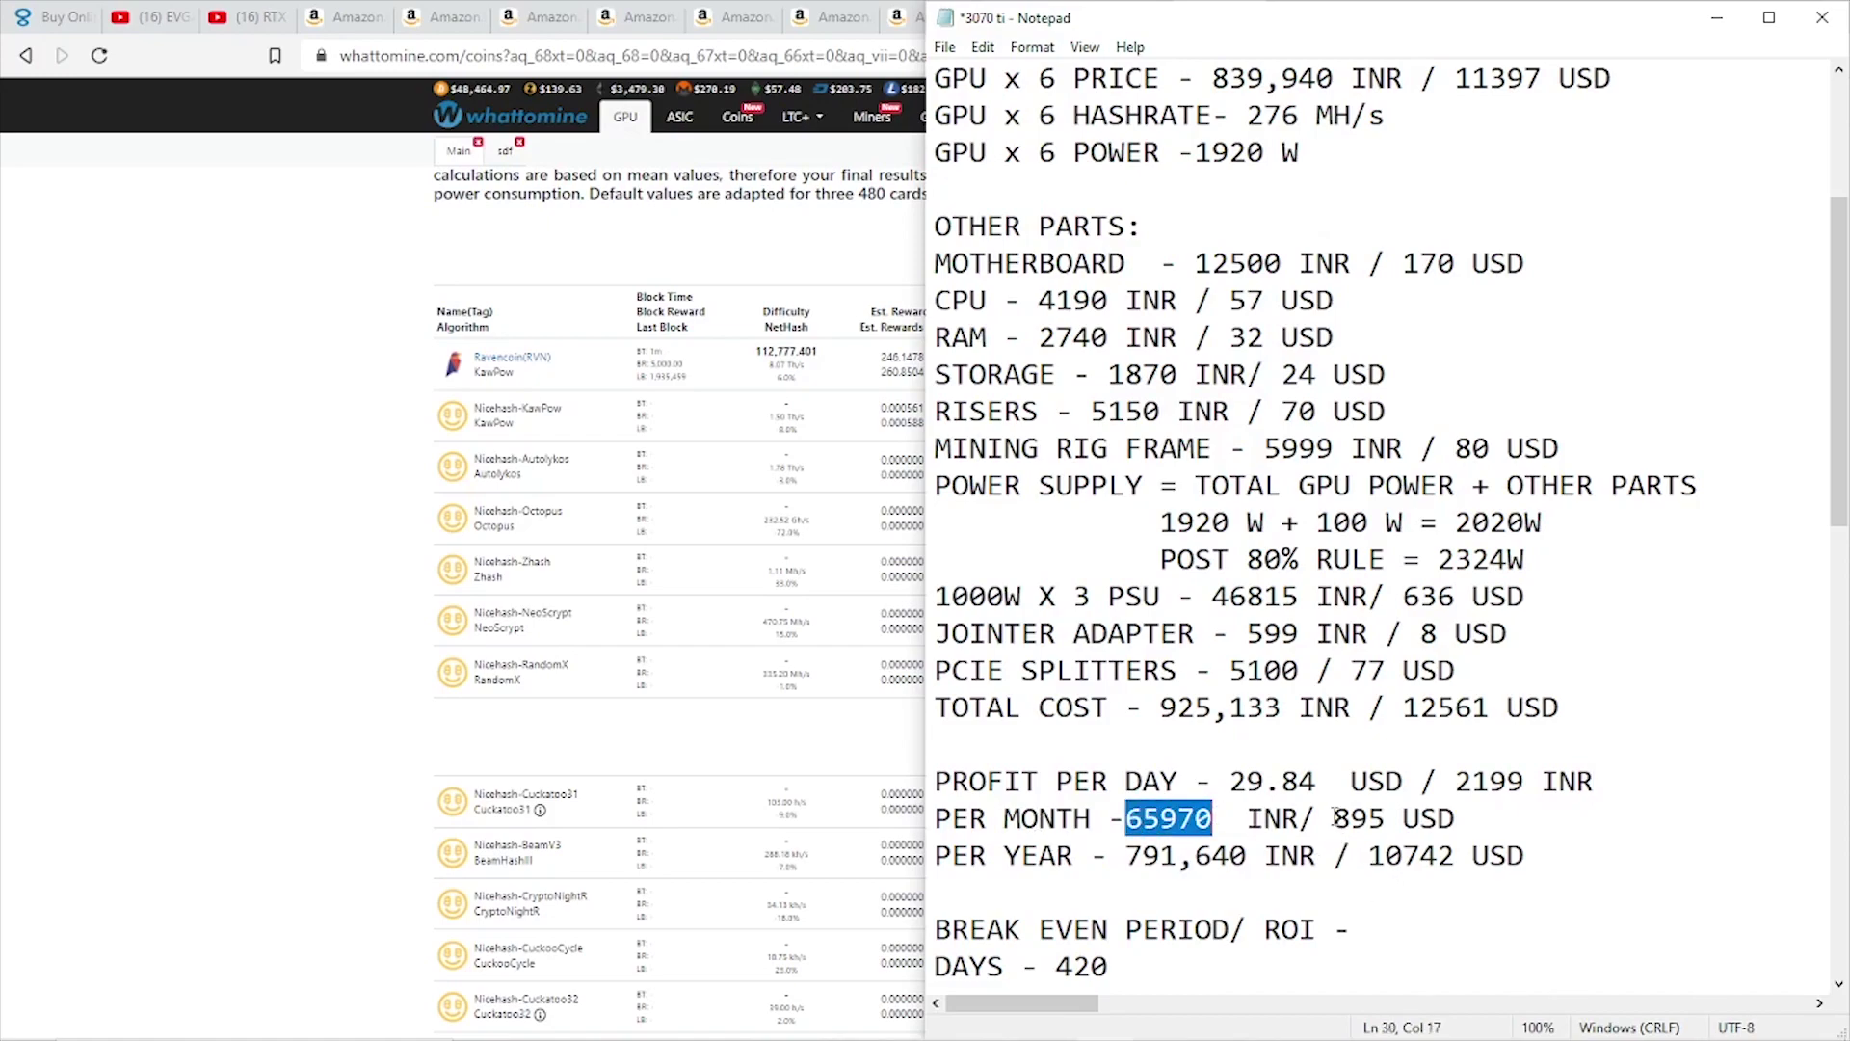
left_click_drag(1336, 817, 1394, 820)
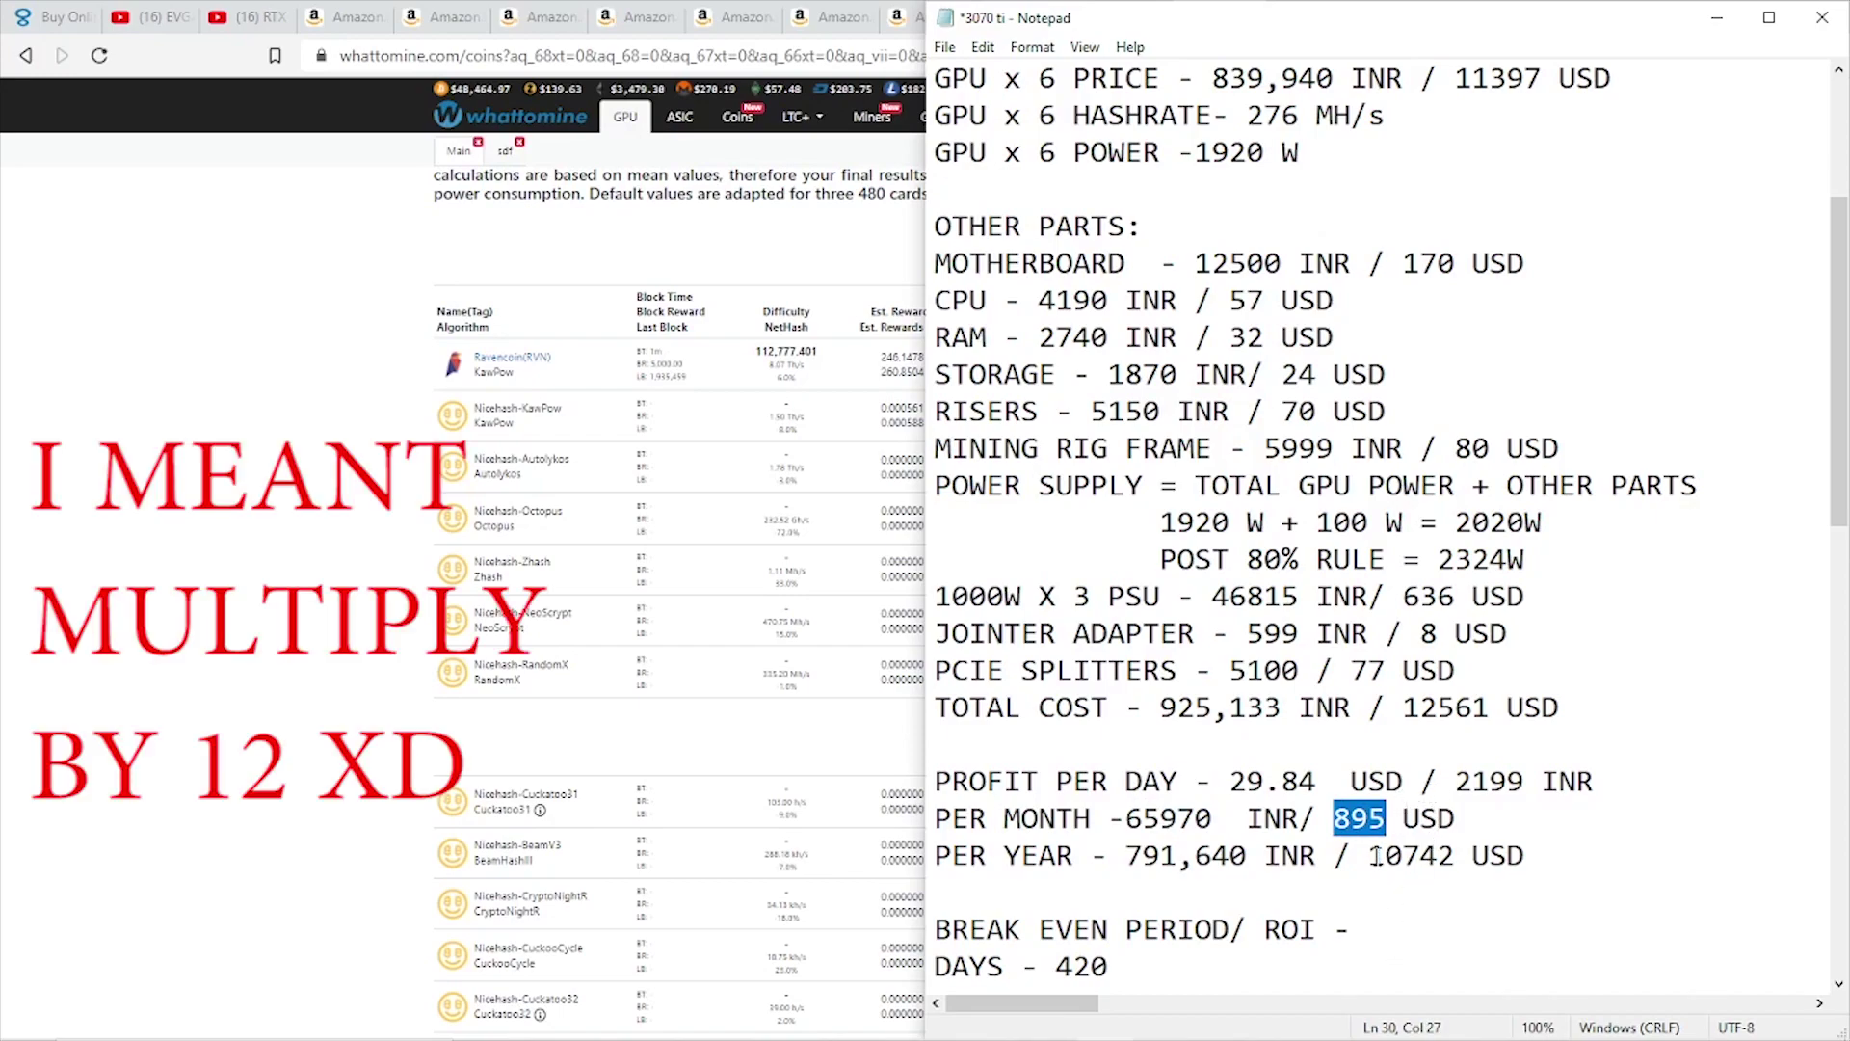
left_click_drag(1369, 855, 1467, 861)
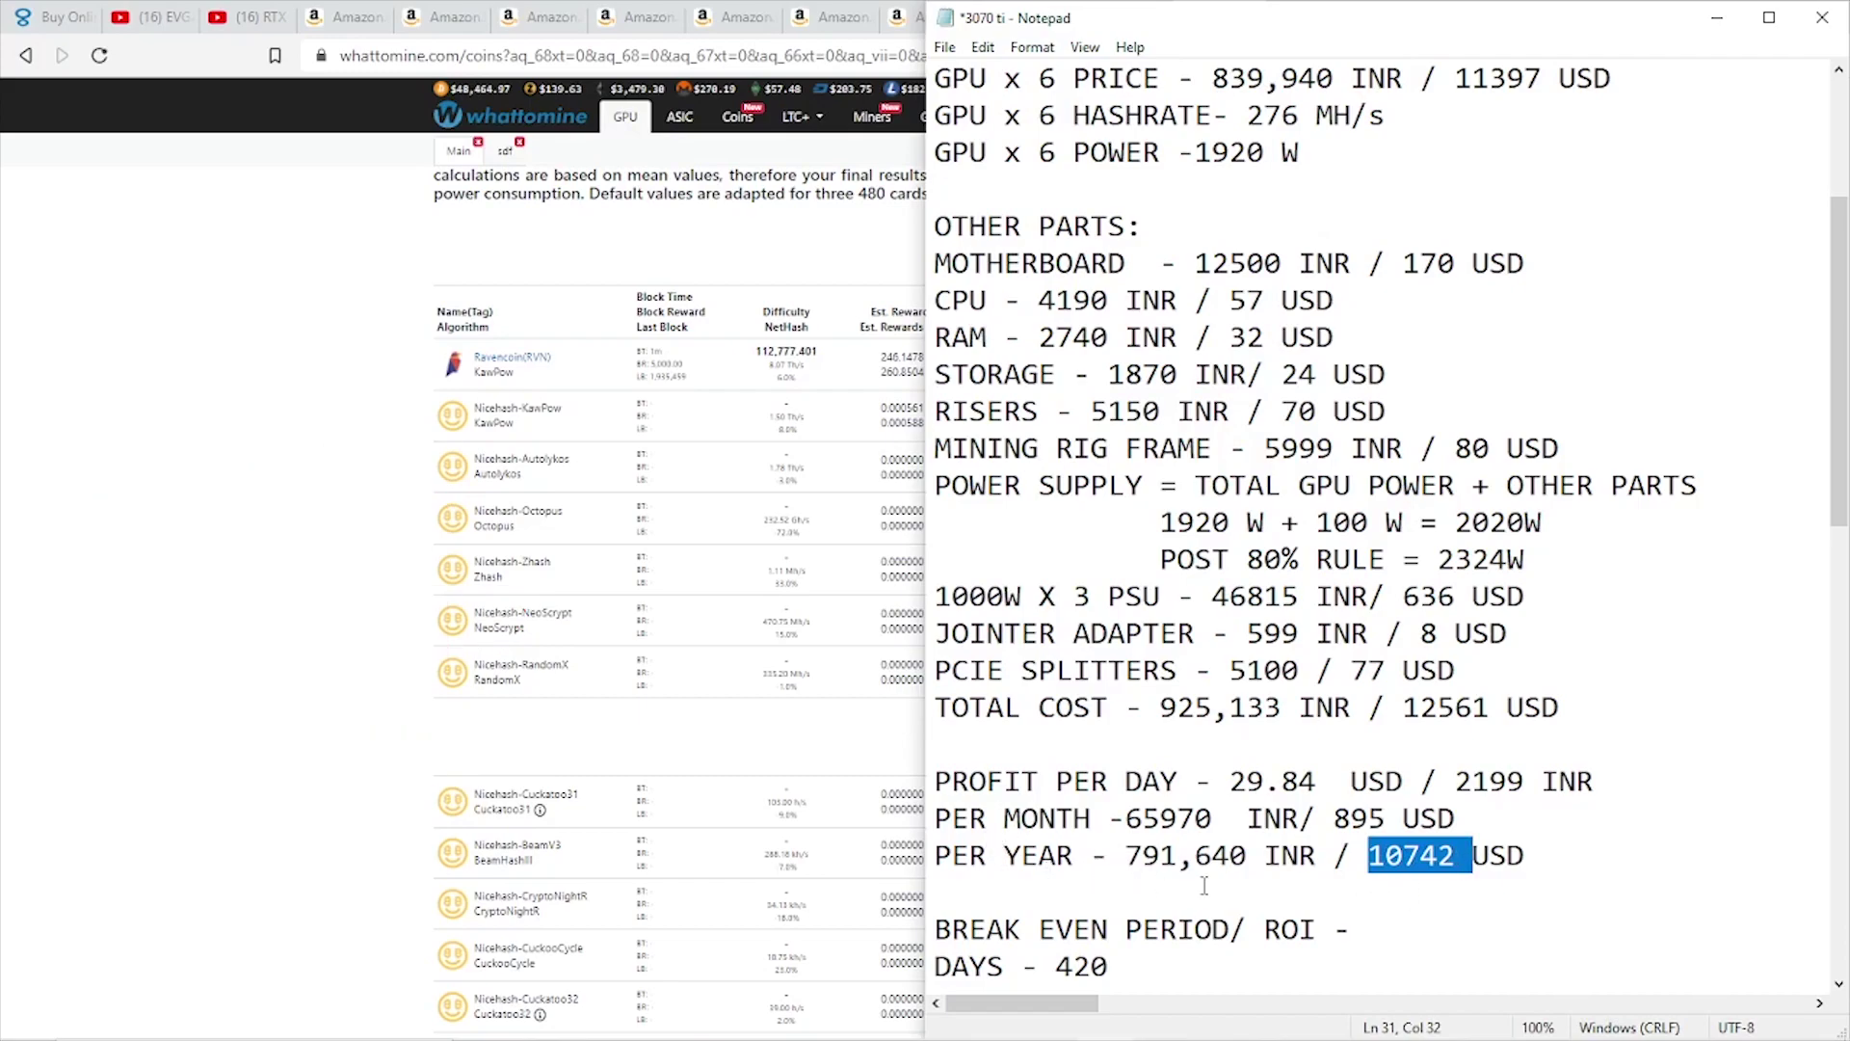
left_click(1611, 865)
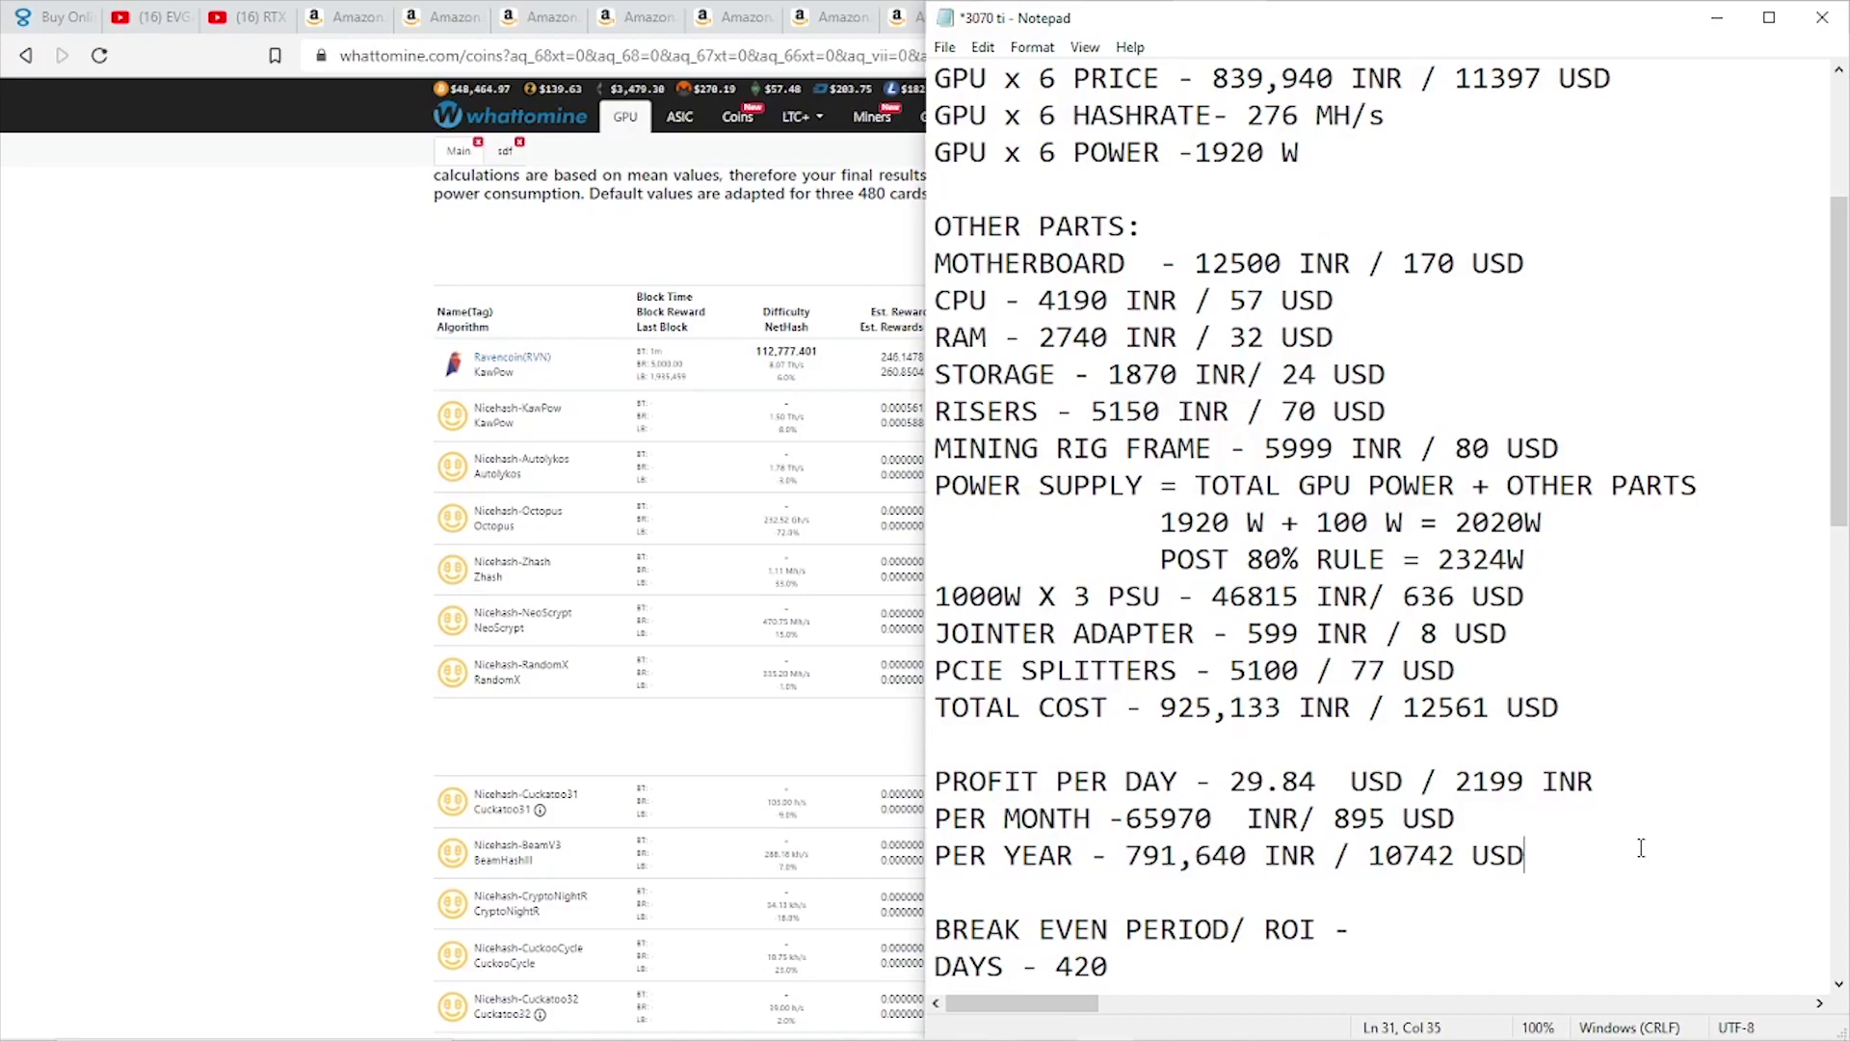
scroll(1641, 848, "down", 1)
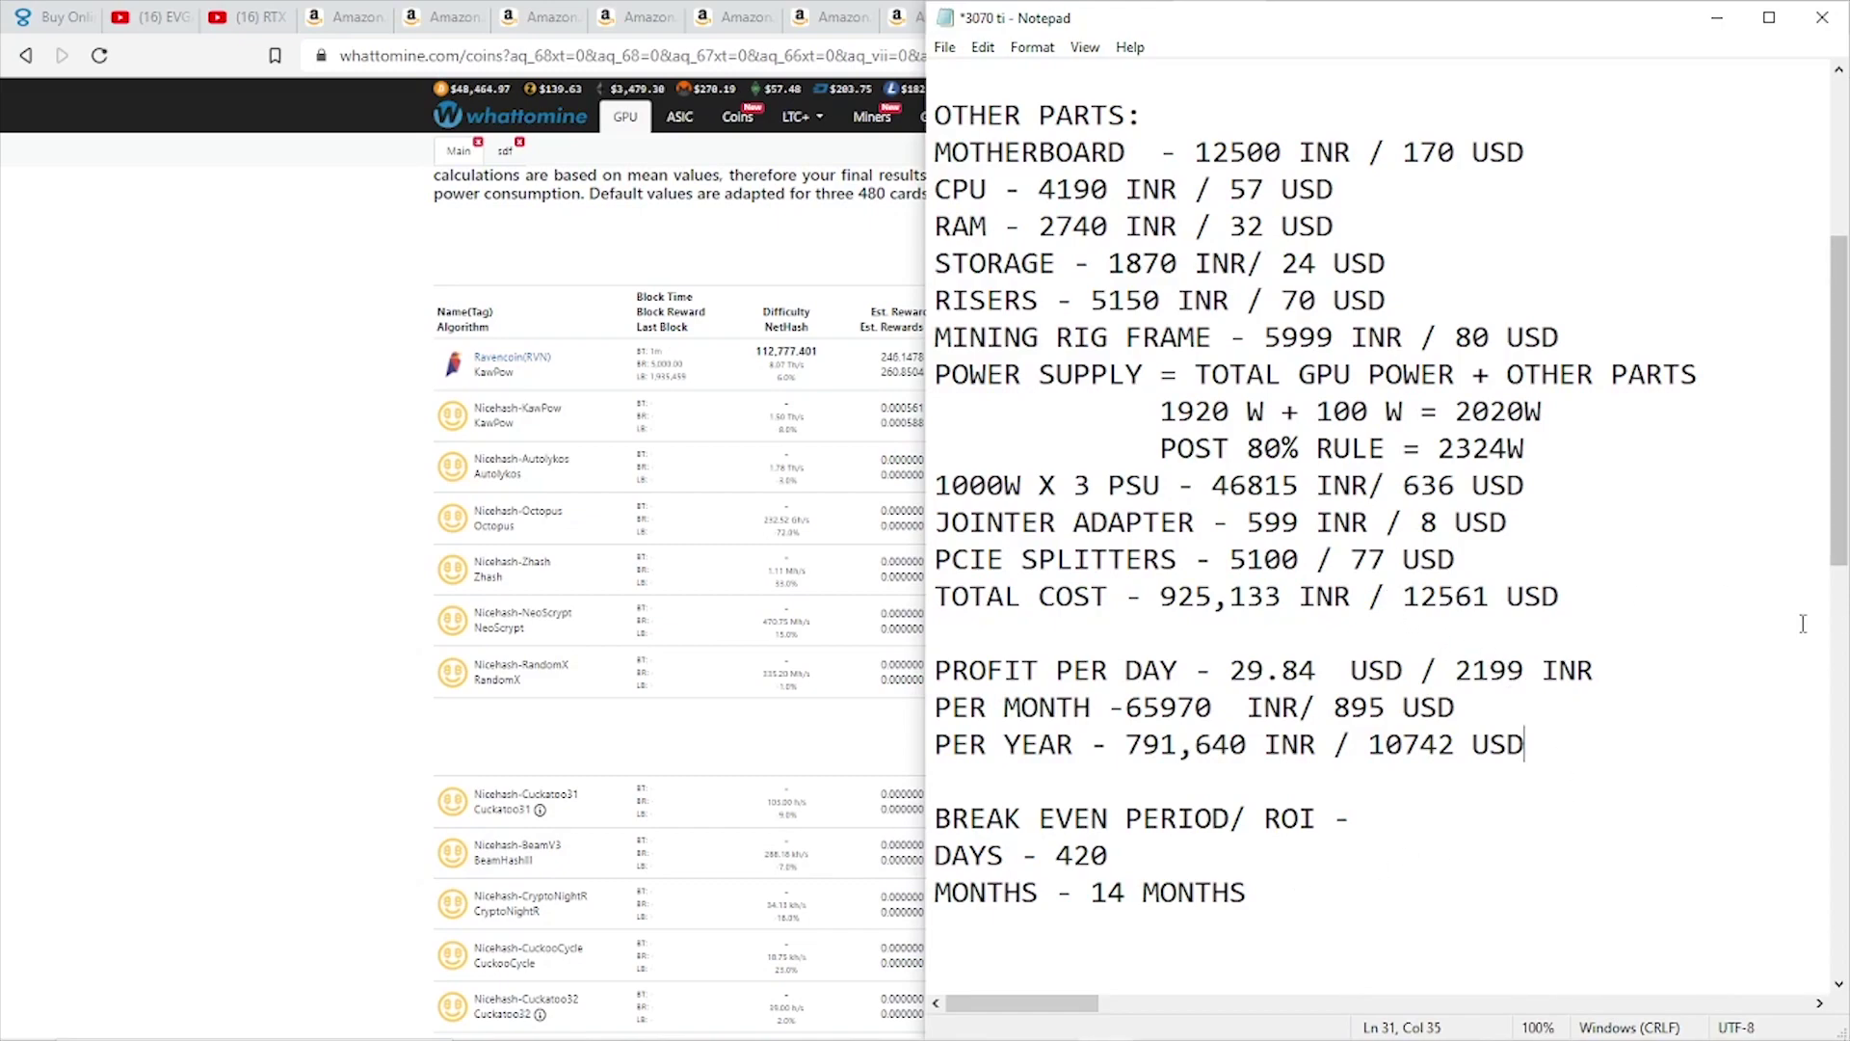
- Go to the sheet's title line to change the card model from 3080Ti to 3080 LHR
mouse_move(1556, 977)
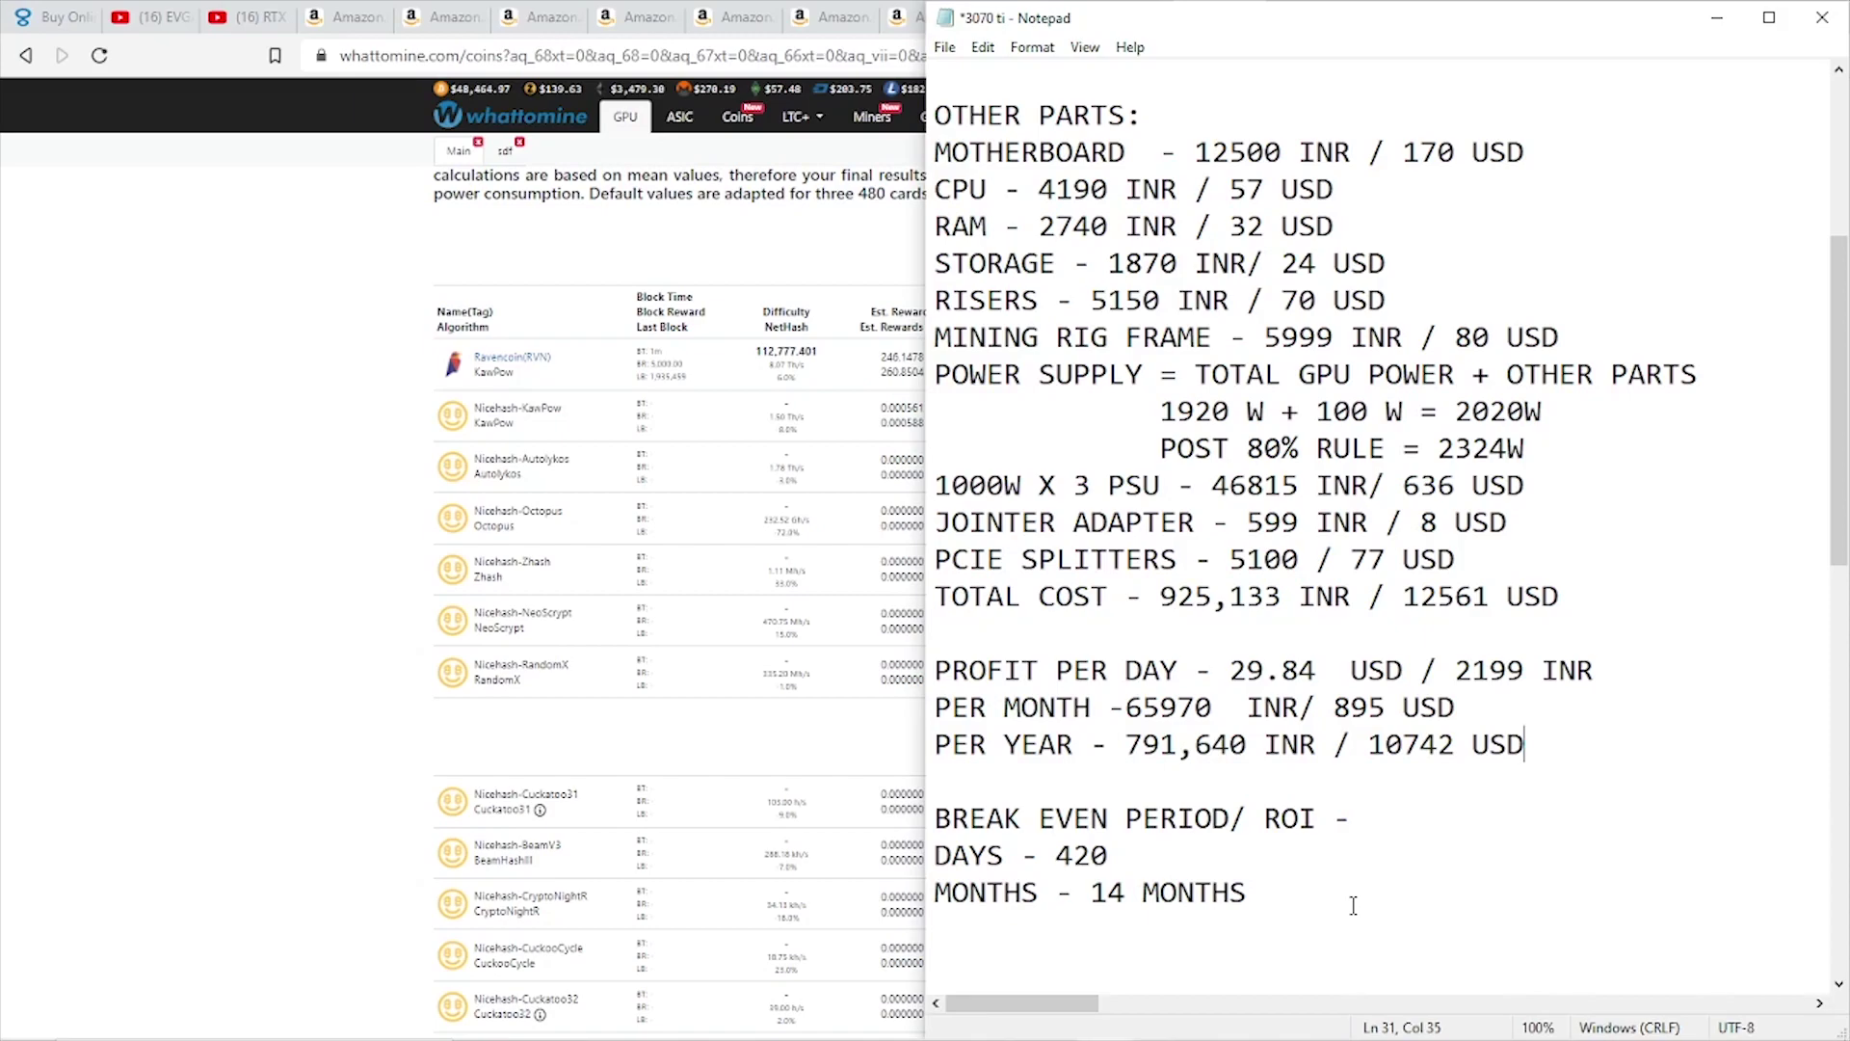
scroll(1353, 905, "up", 4)
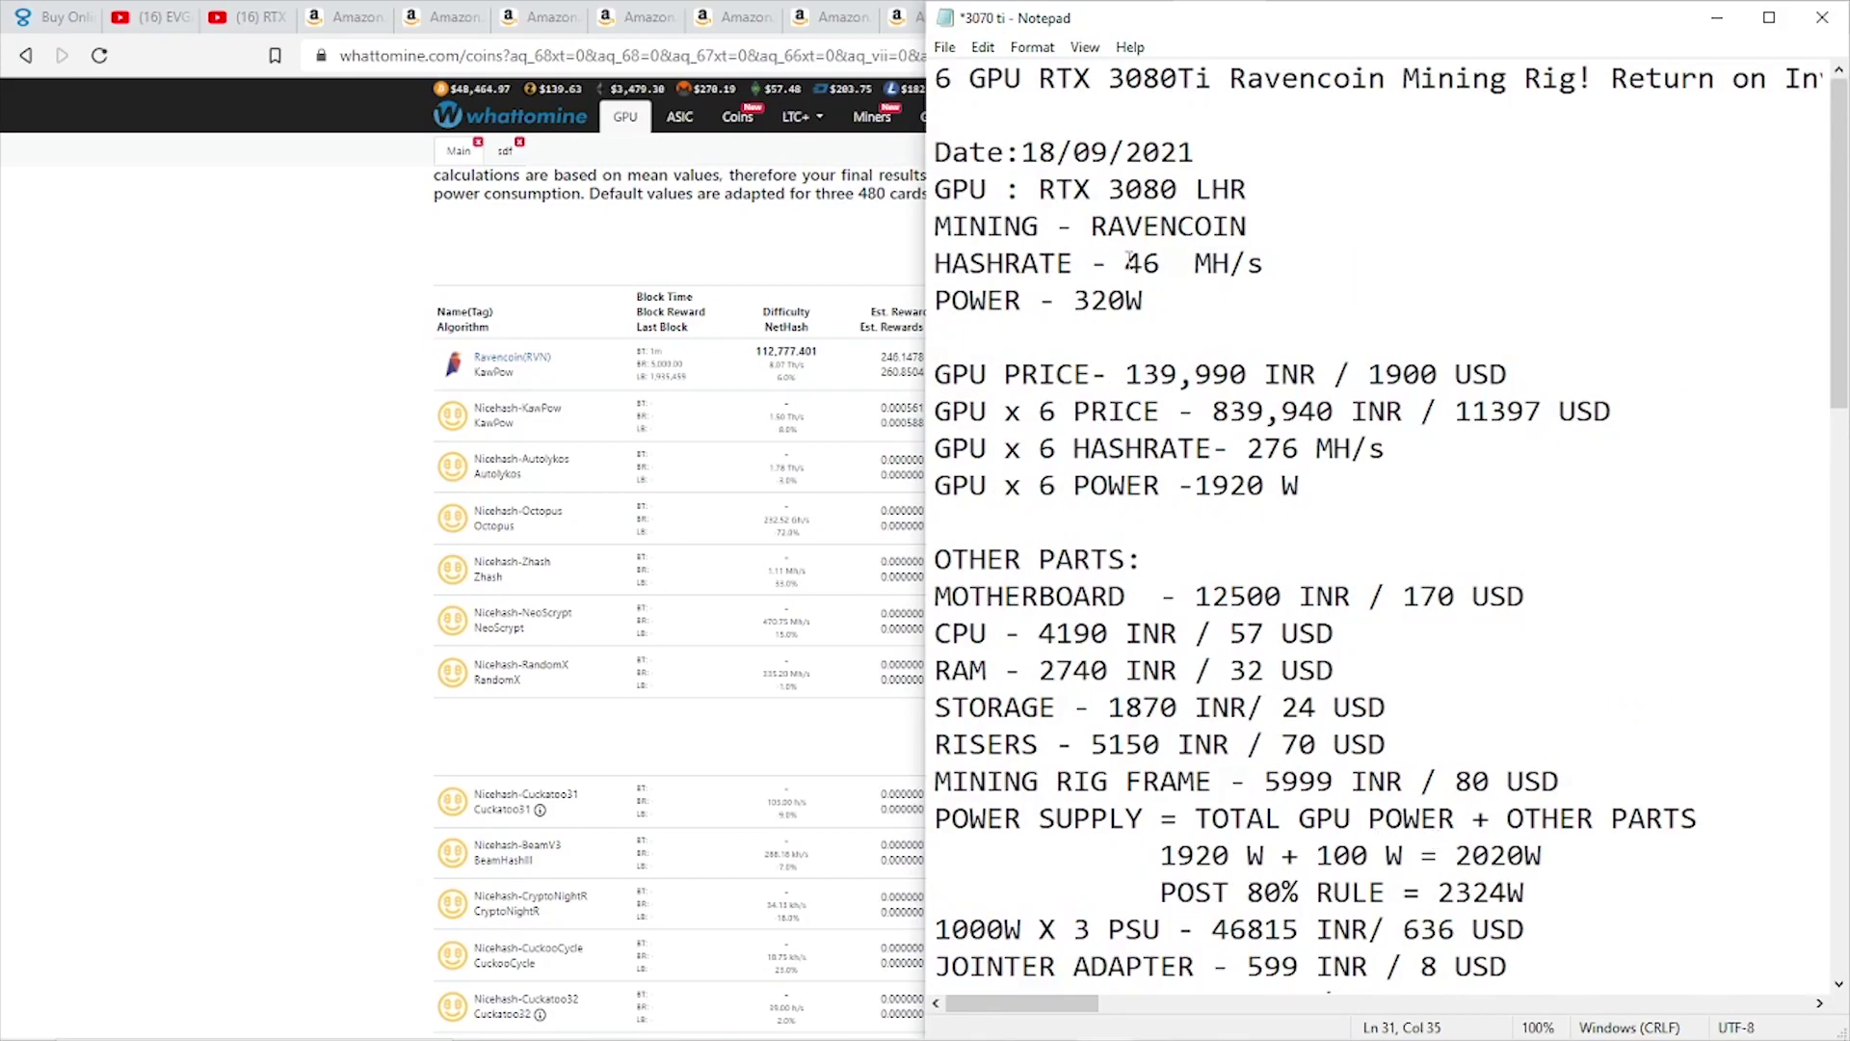
scroll(1129, 260, "down", 4)
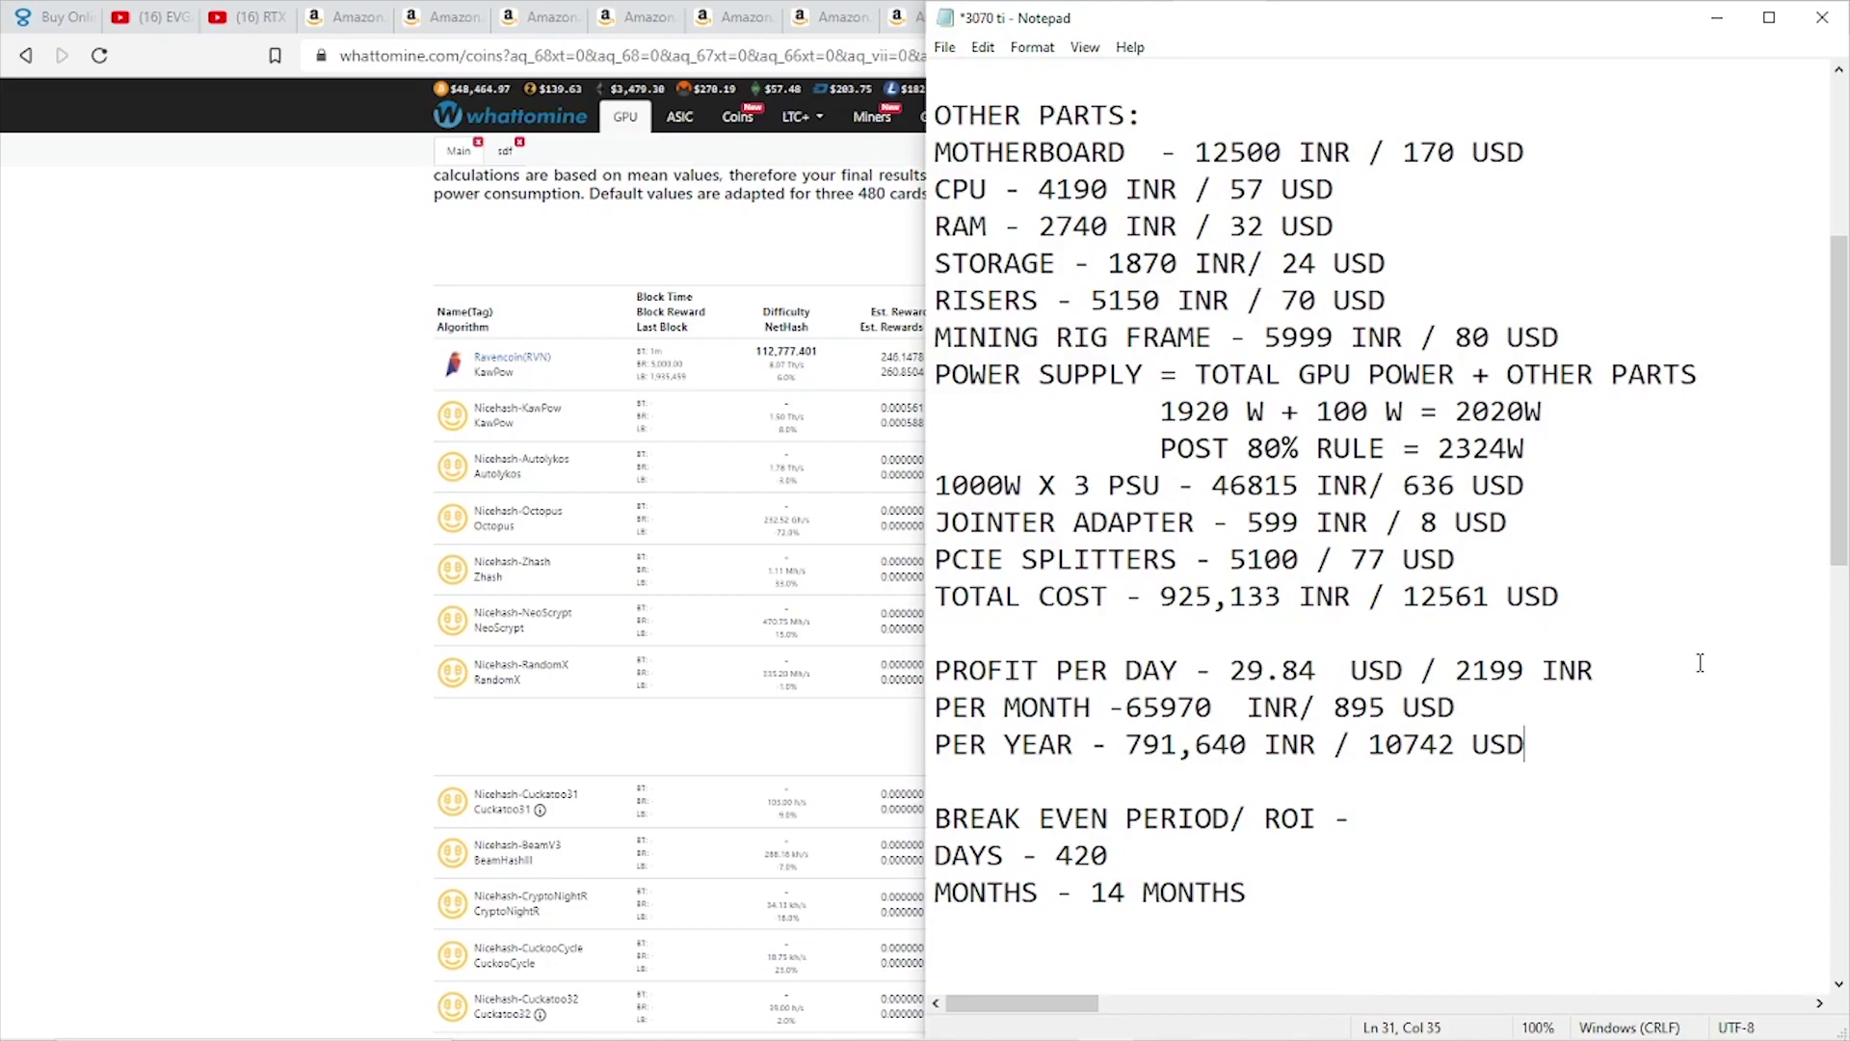
key("ctrl+Home")
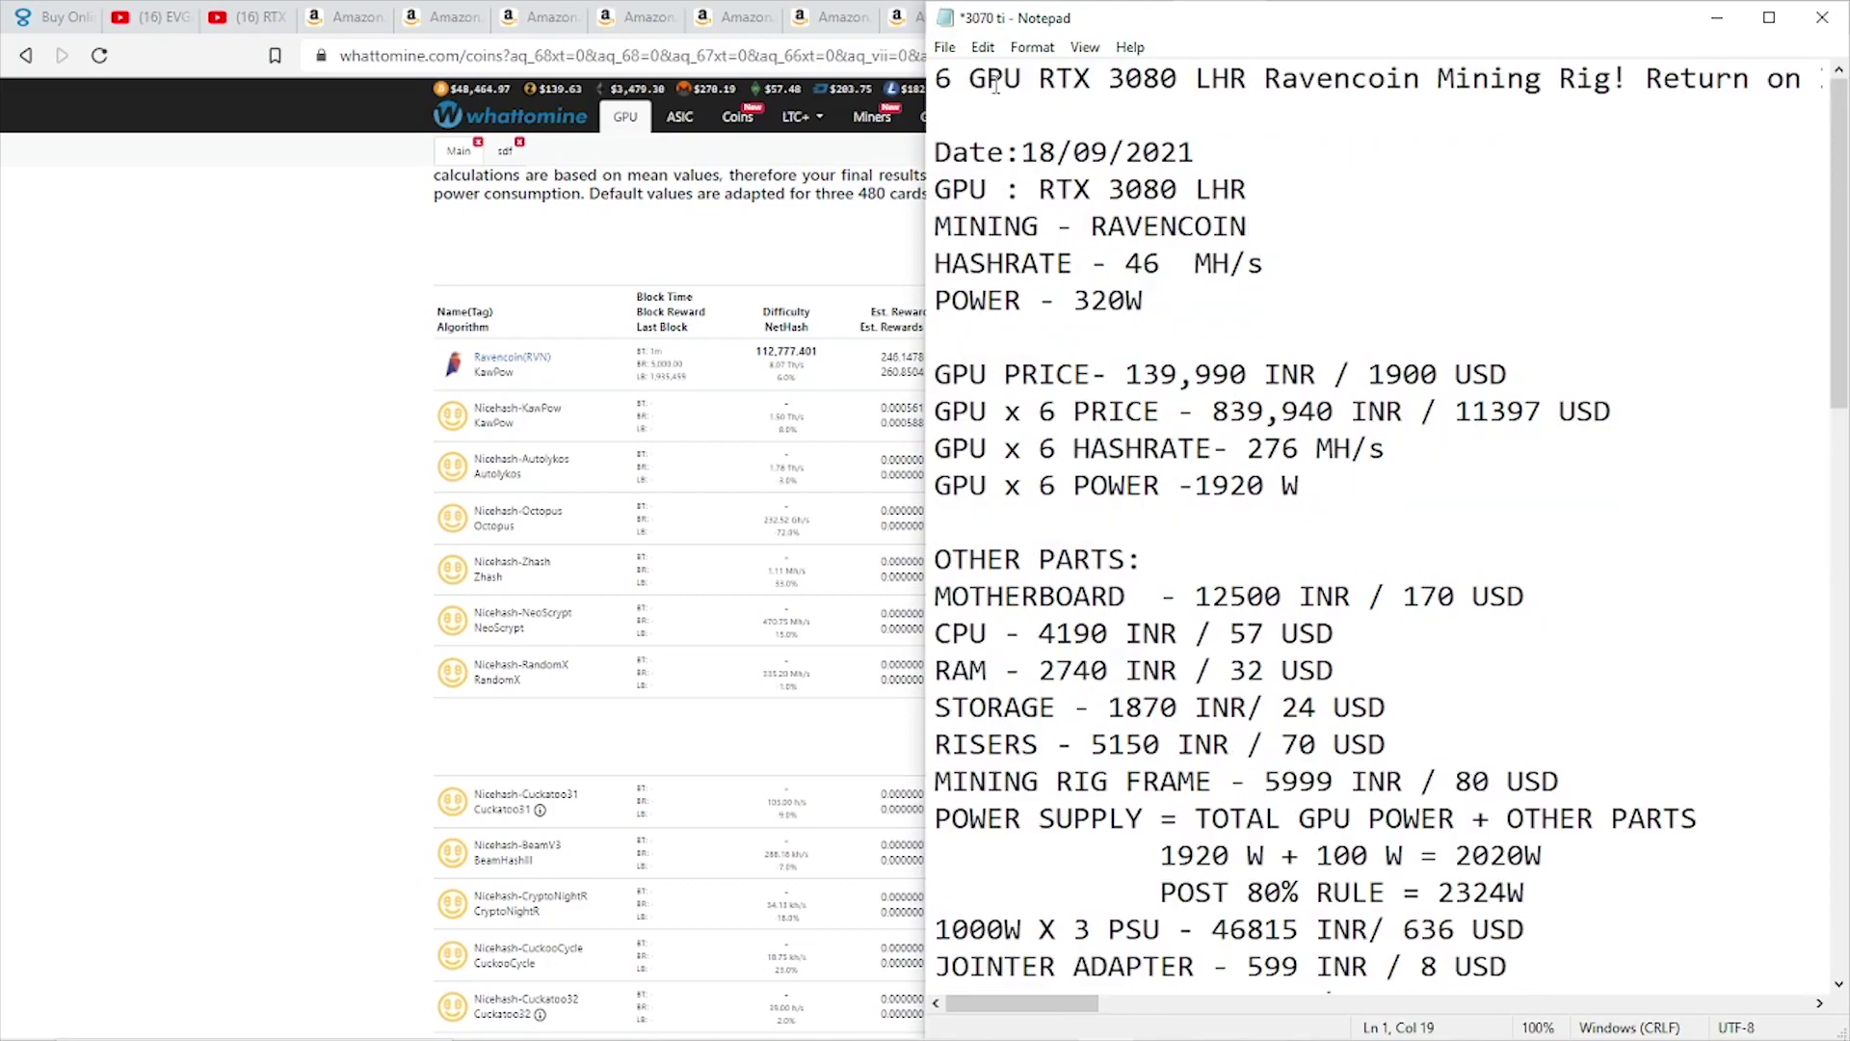
scroll(1658, 416, "down", 1)
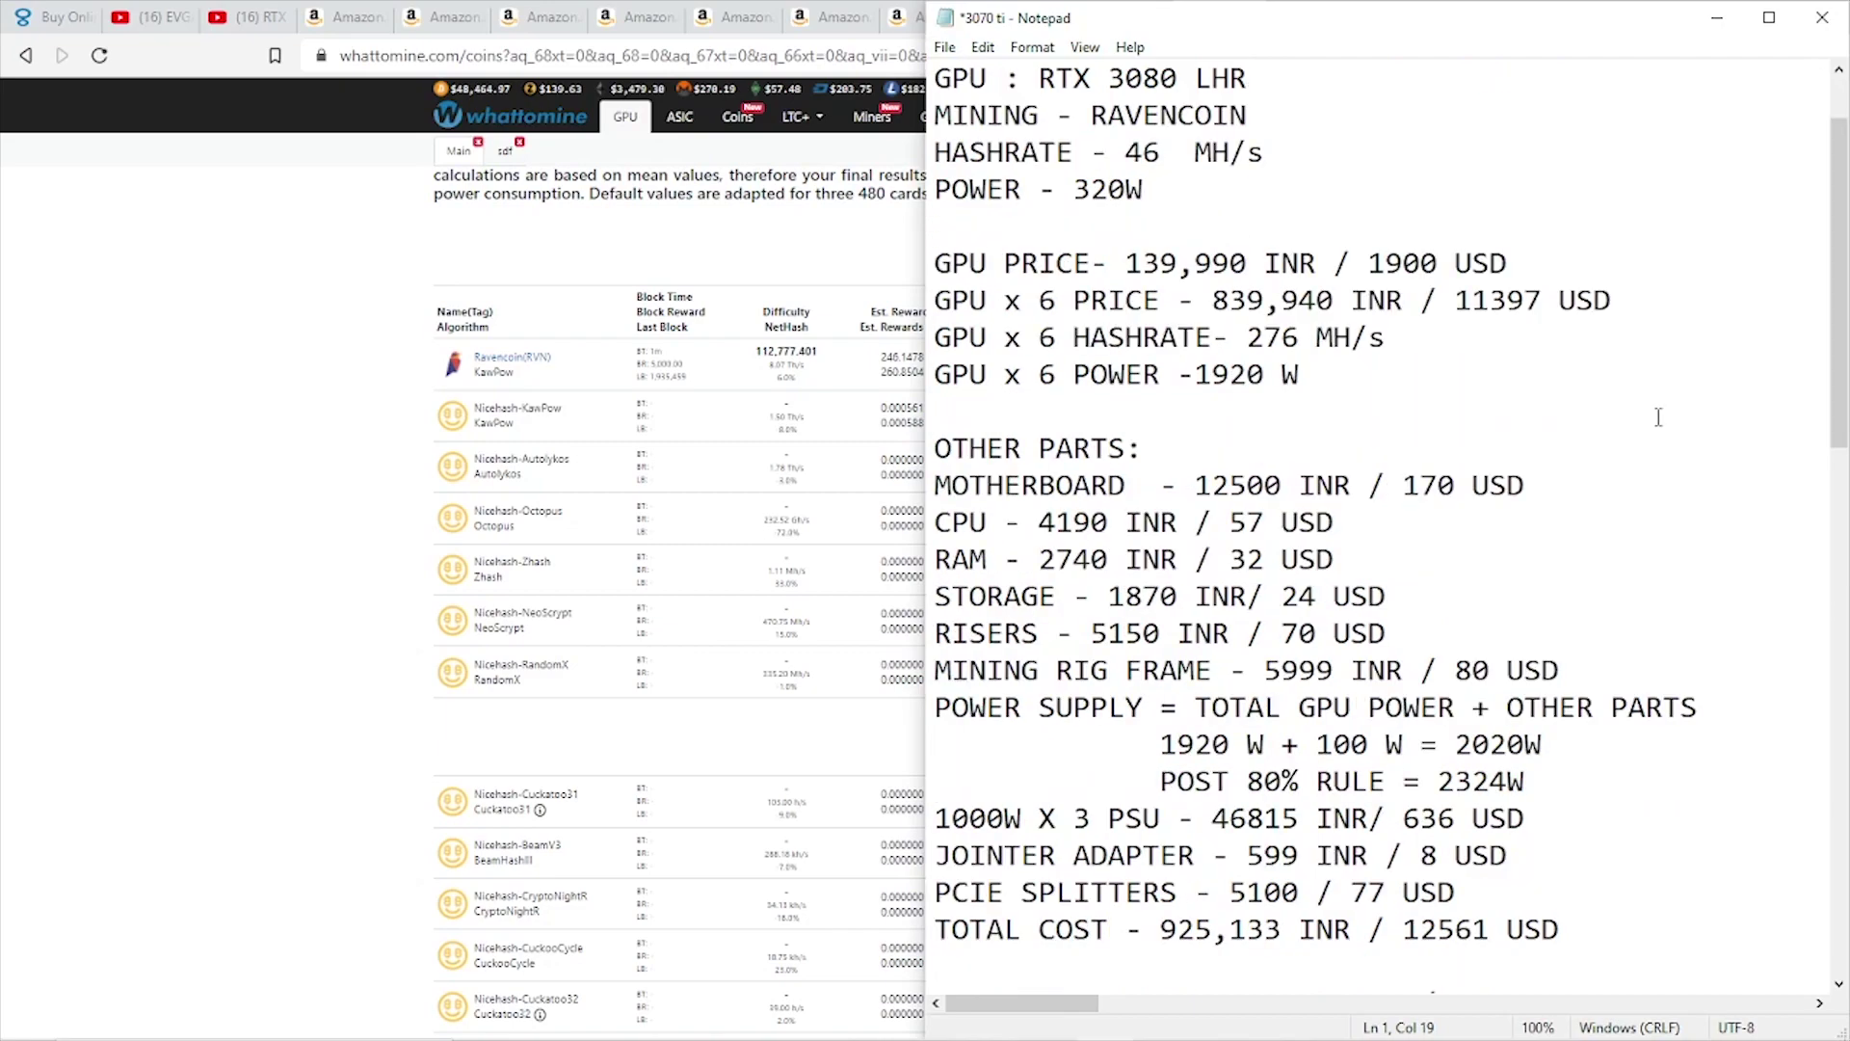
scroll(1658, 416, "down", 2)
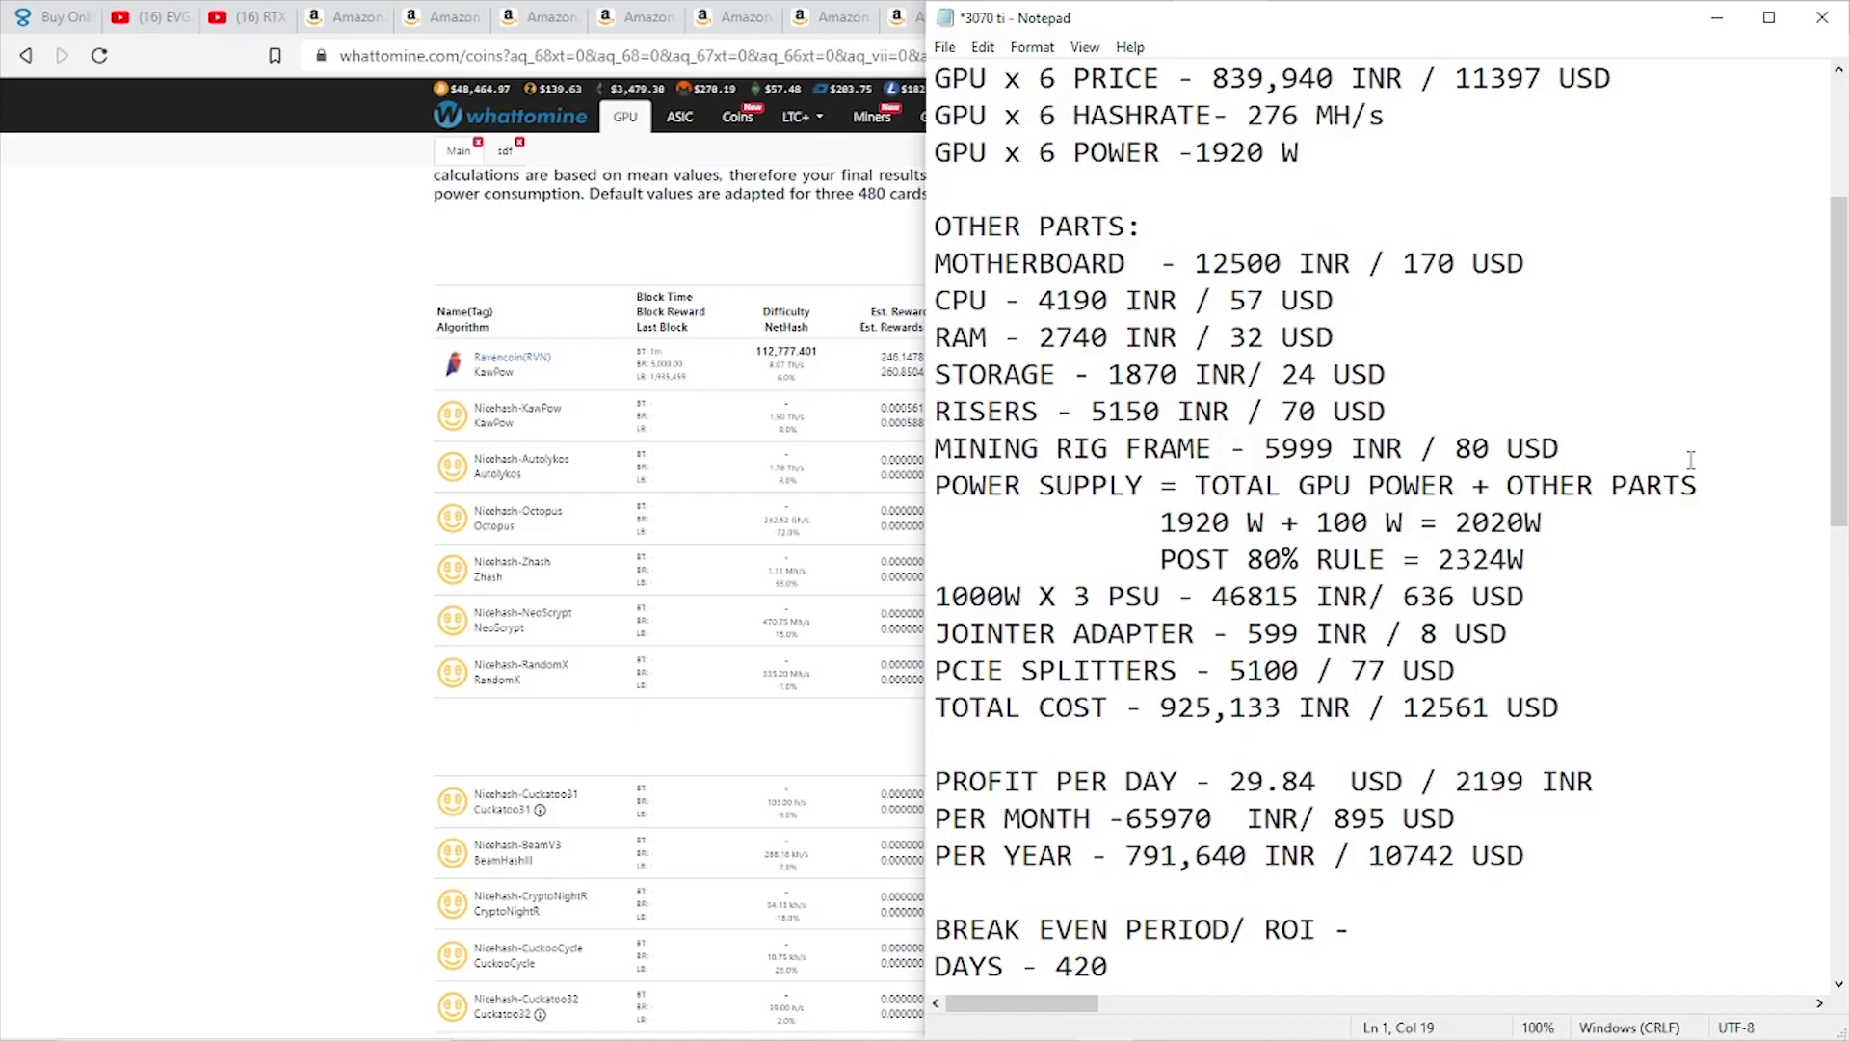
scroll(1691, 459, "up", 3)
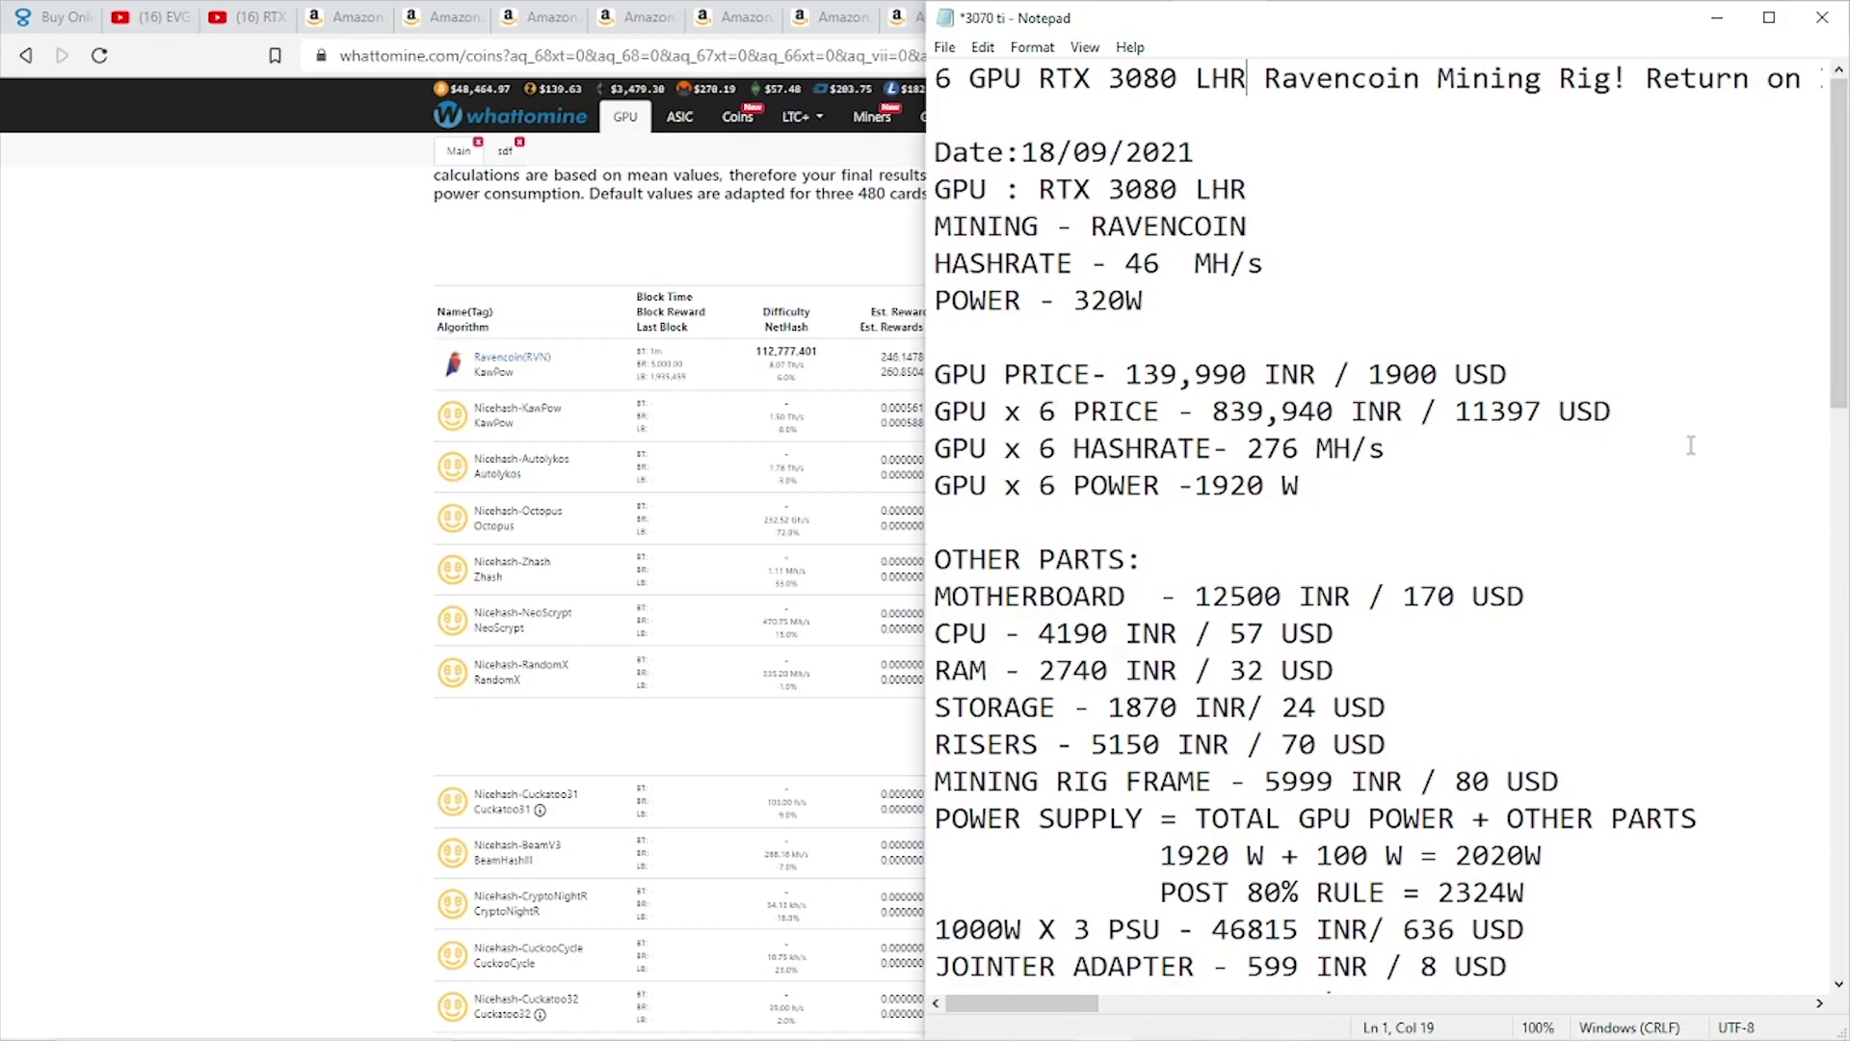
scroll(1690, 445, "down", 3)
scroll(1684, 540, "down", 1)
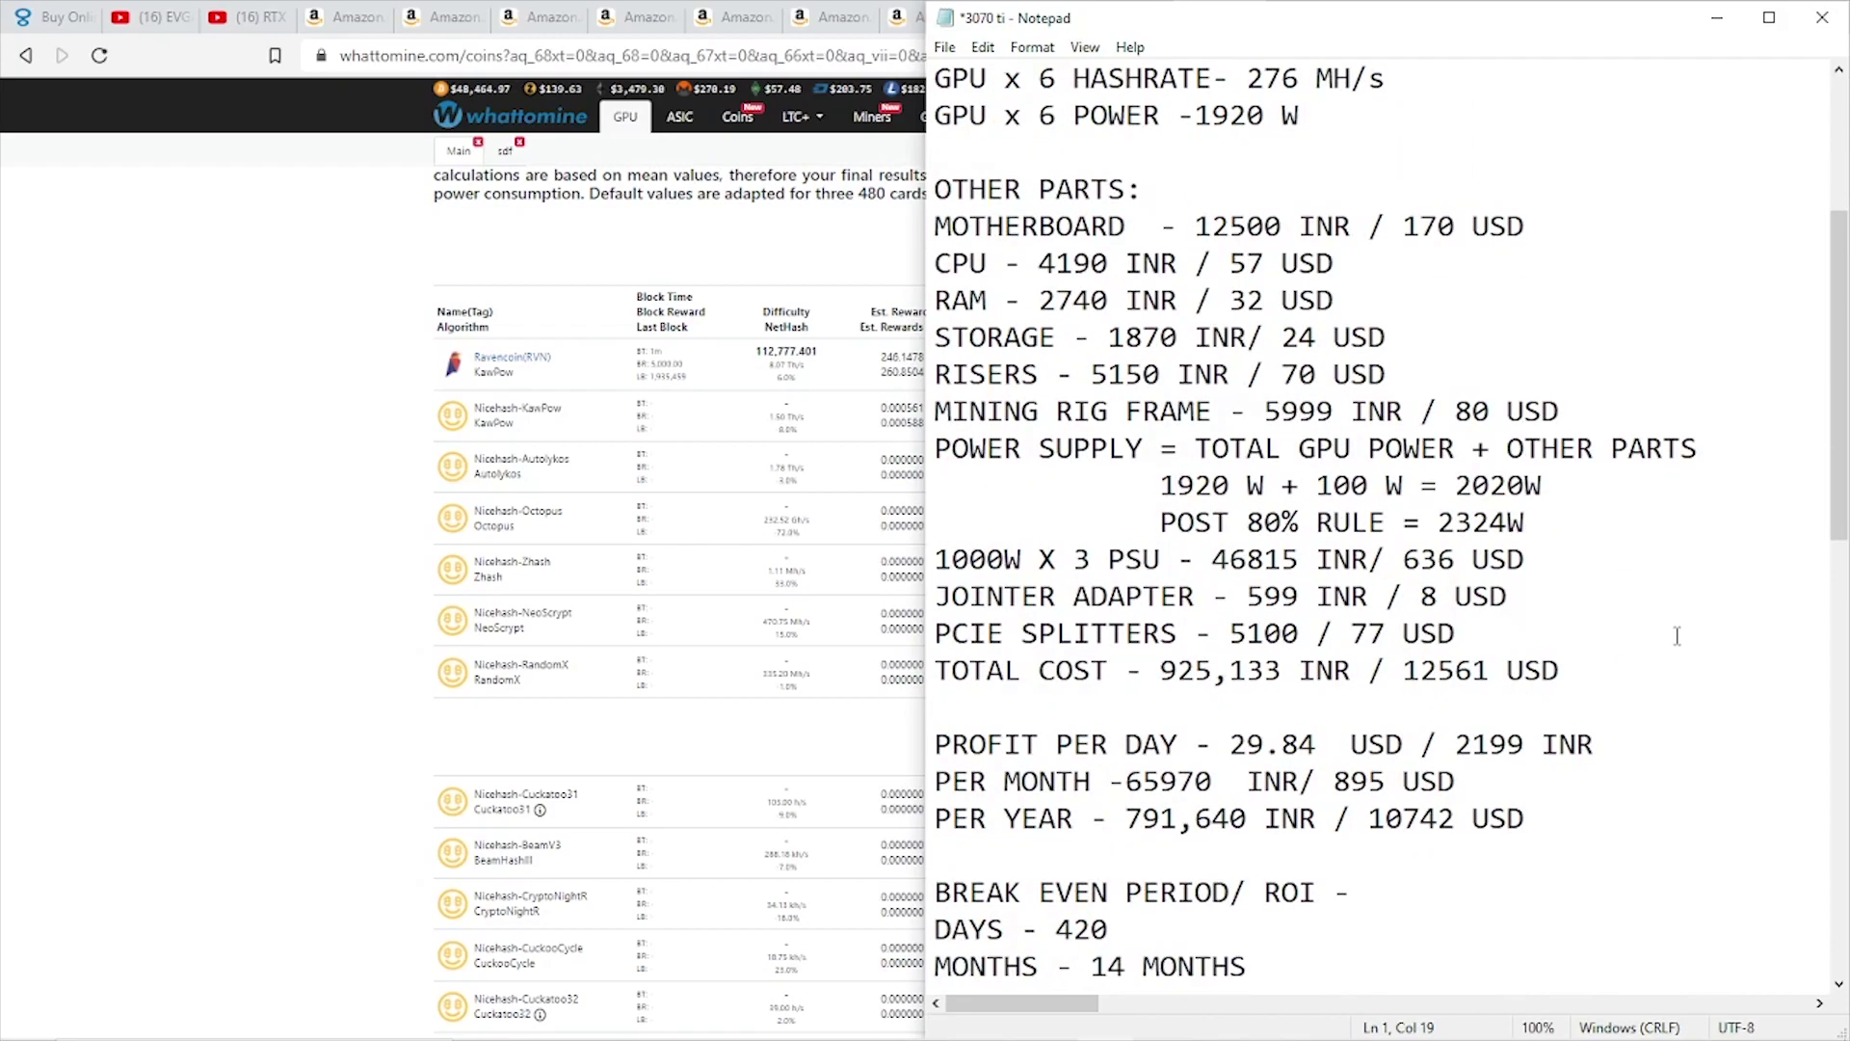